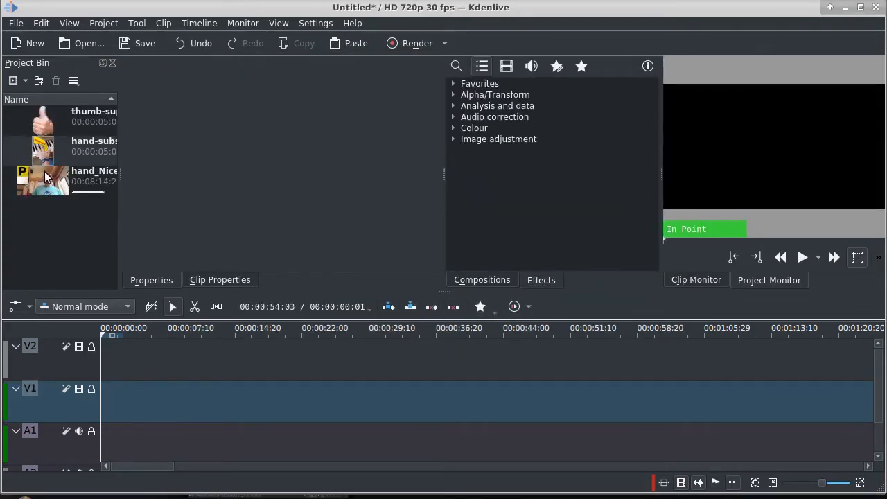
Place the hand_Nice_little_chat_and_piano_music video from the bin at the start of V1, with its audio on A1, so the whole clip fits in the timeline
drag(47, 181, 107, 398)
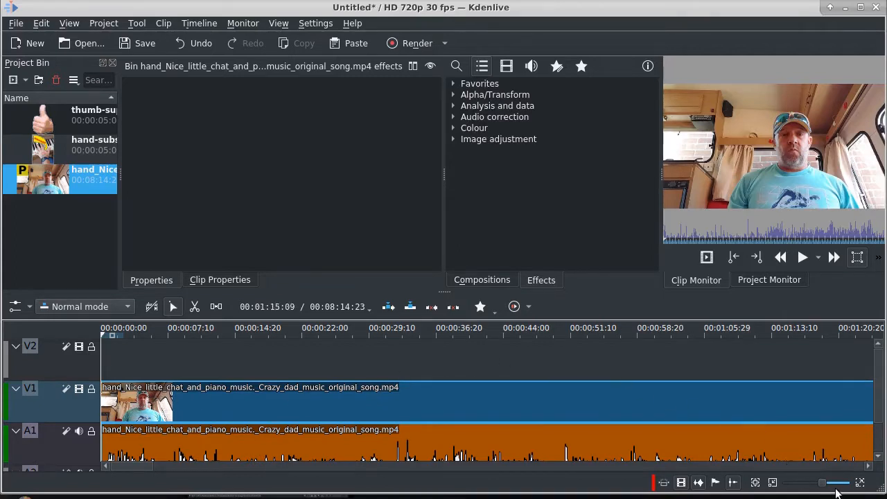
click(772, 485)
click(772, 485)
click(772, 485)
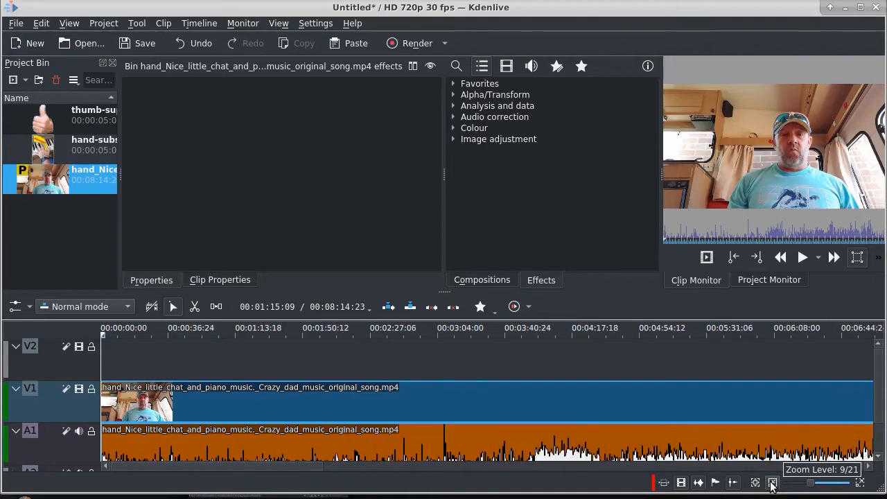
click(772, 485)
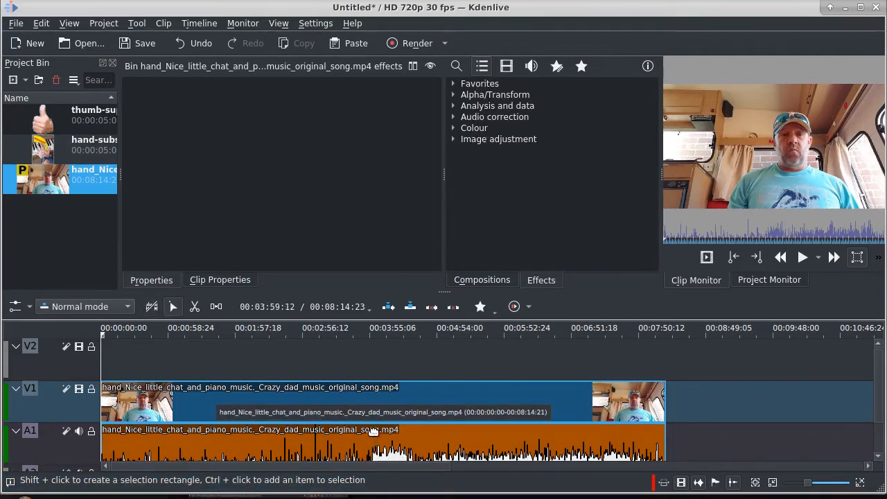
Find where the piano playing begins and split the clip there, at 00:03:54:16
click(372, 329)
click(364, 329)
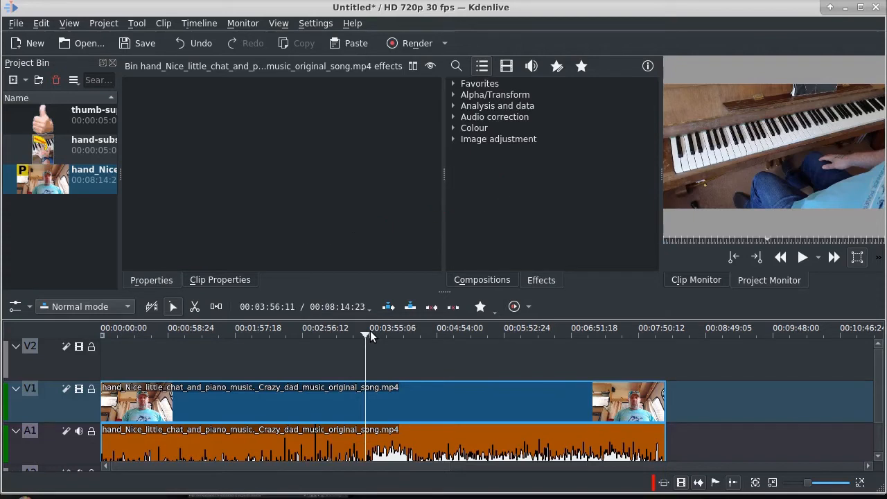
click(370, 330)
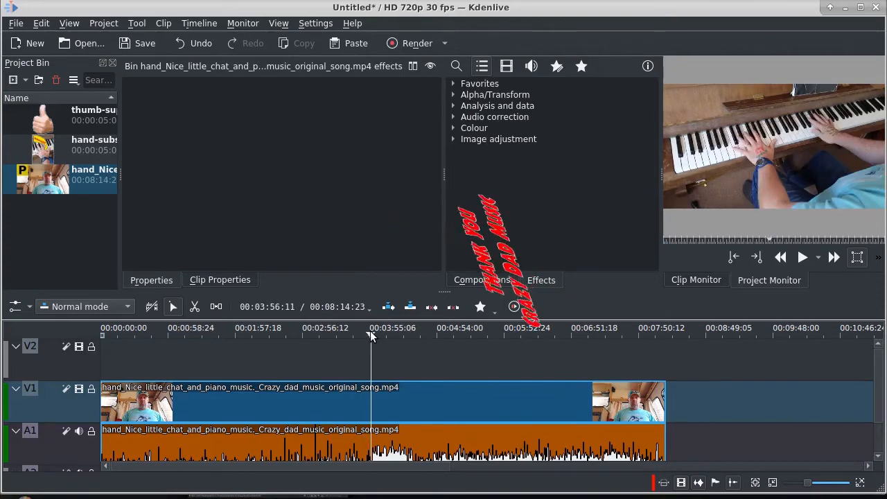
click(193, 309)
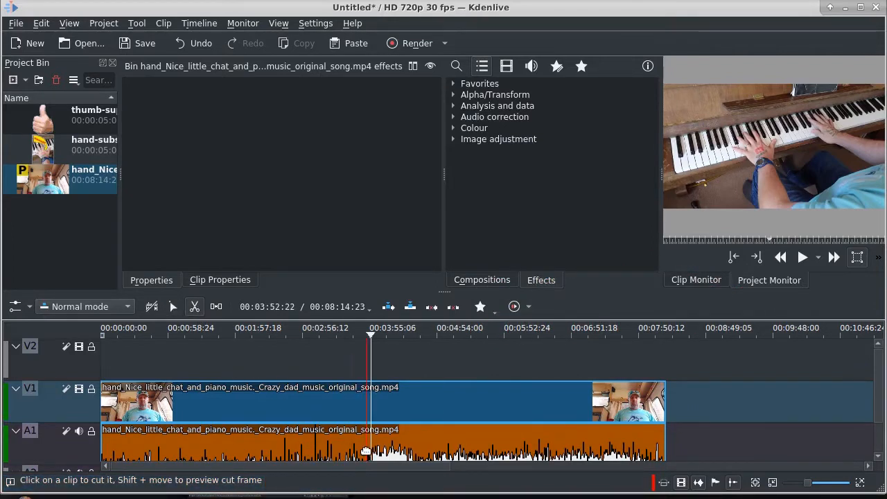
click(368, 451)
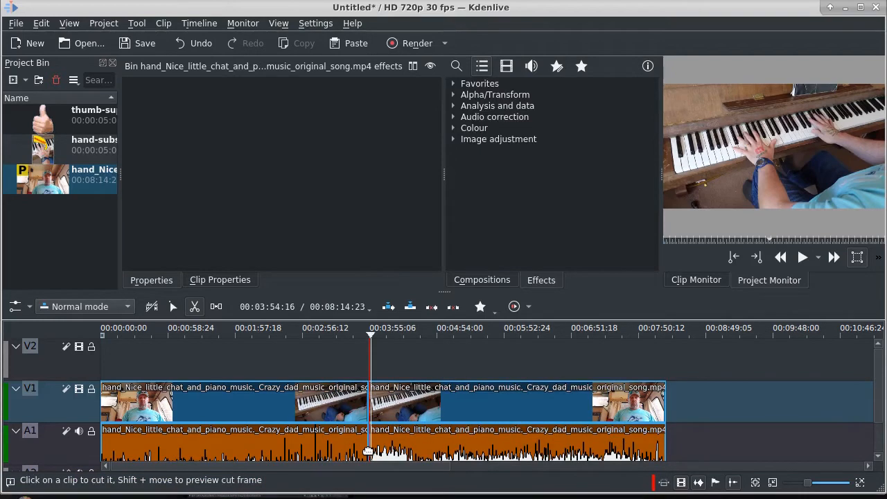
Delete the talking section before the cut and move the remaining clip to the start of the timeline, returning the playhead to zero
click(173, 307)
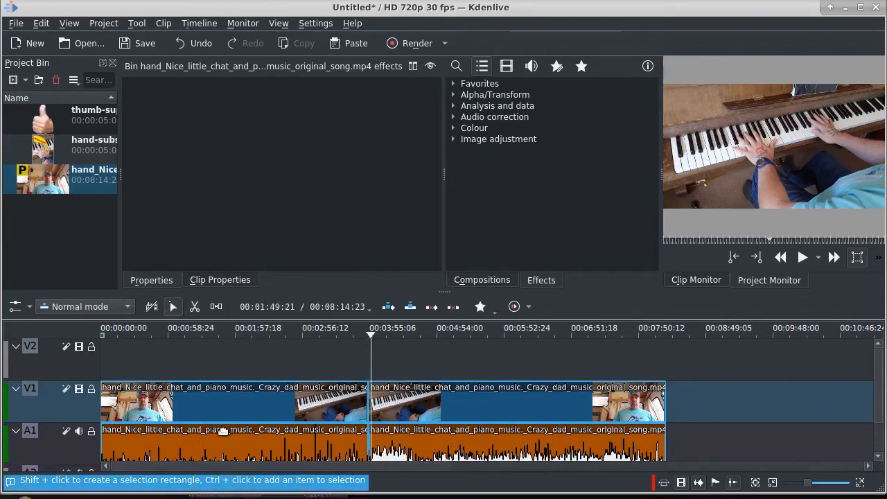
click(216, 447)
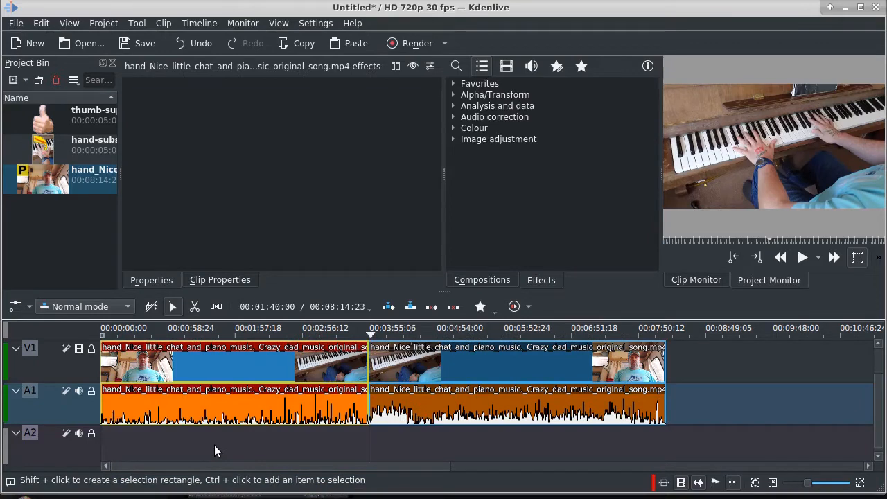
key(Delete)
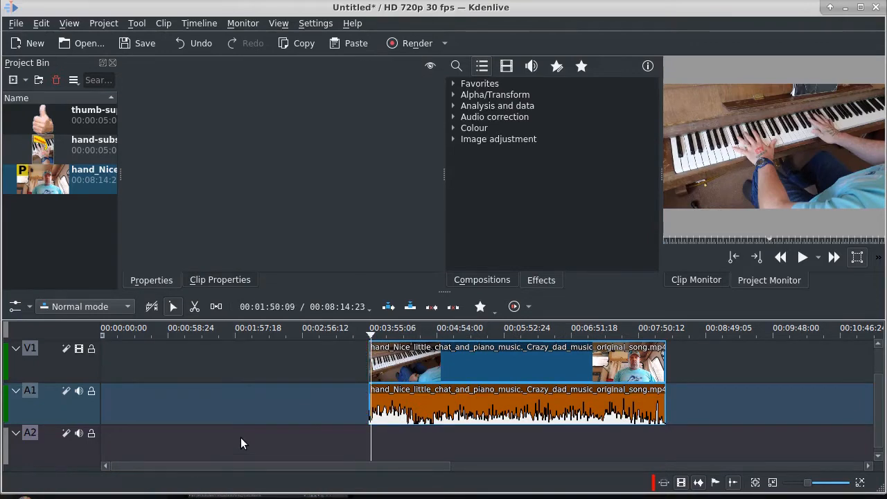
drag(550, 366, 179, 368)
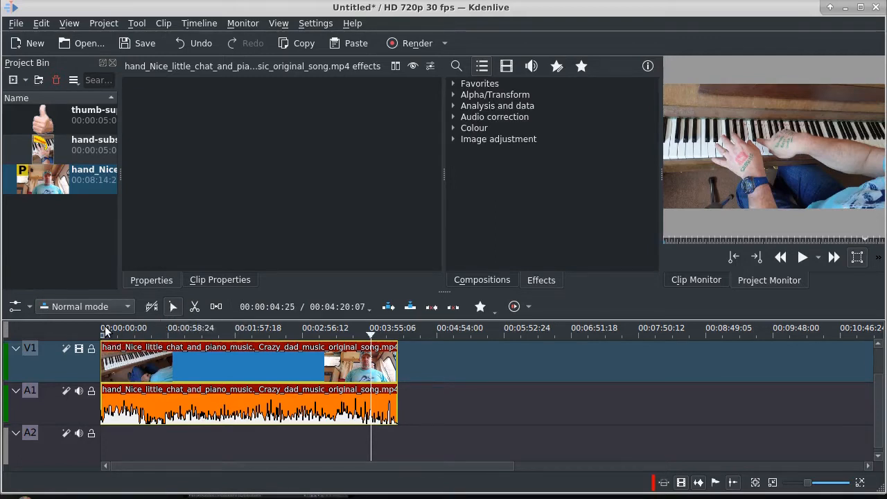
drag(104, 326, 89, 327)
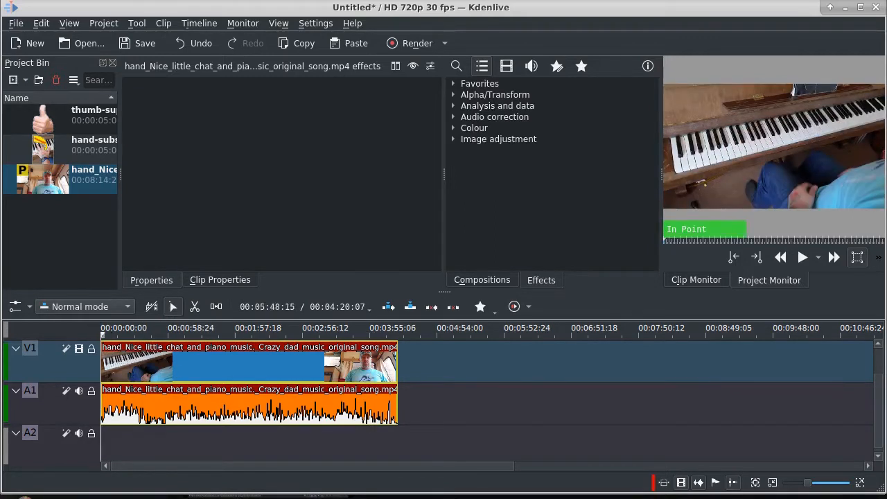
Play the opening seconds of the piano clip to check where the music starts
click(860, 483)
click(859, 484)
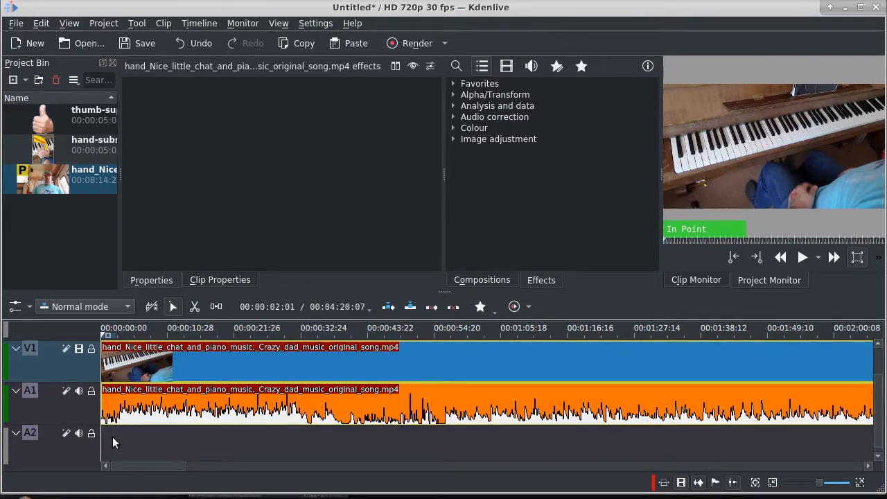
click(802, 258)
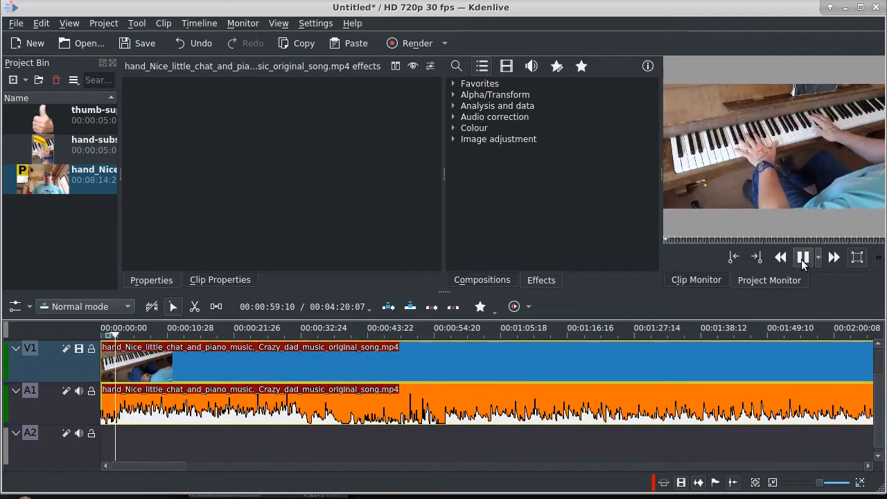
click(802, 258)
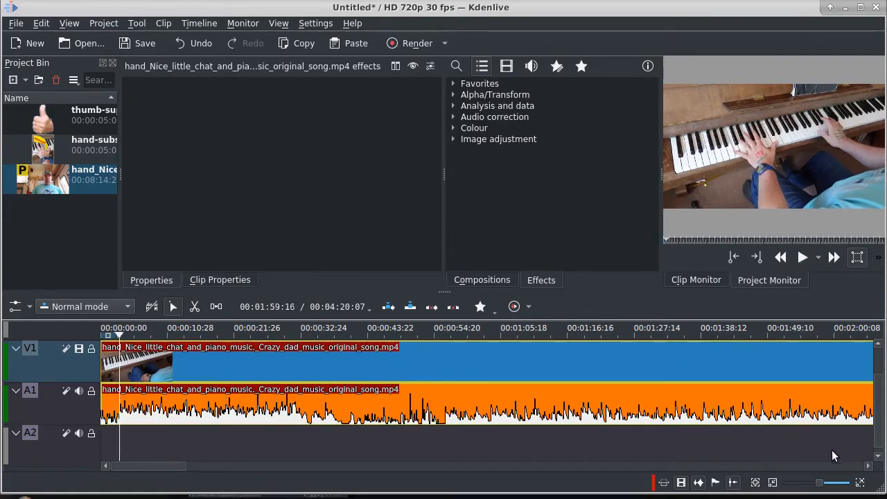
Split the piano clip at the quiet spot in the waveform, at 00:00:02:15
click(858, 483)
click(858, 483)
click(859, 483)
click(858, 483)
click(858, 483)
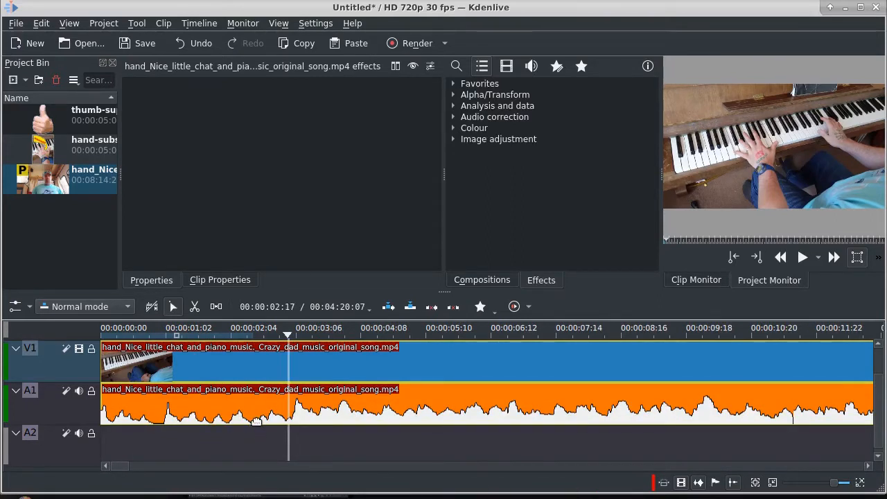
click(196, 307)
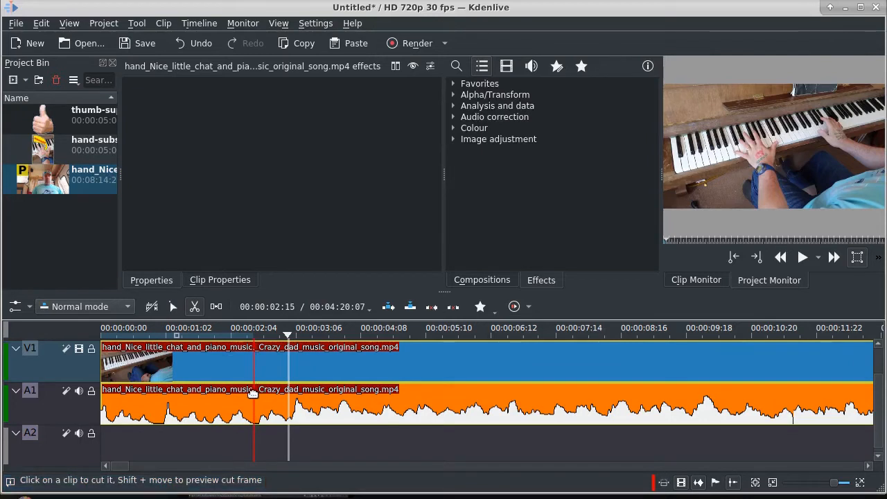
click(253, 393)
Delete the short piece before the new cut and move the remaining clip back to the start of the timeline
key(s)
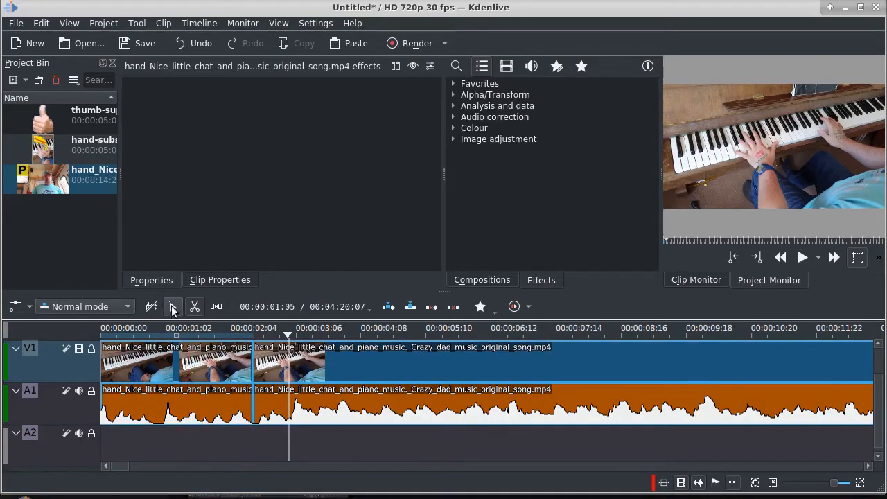
click(198, 357)
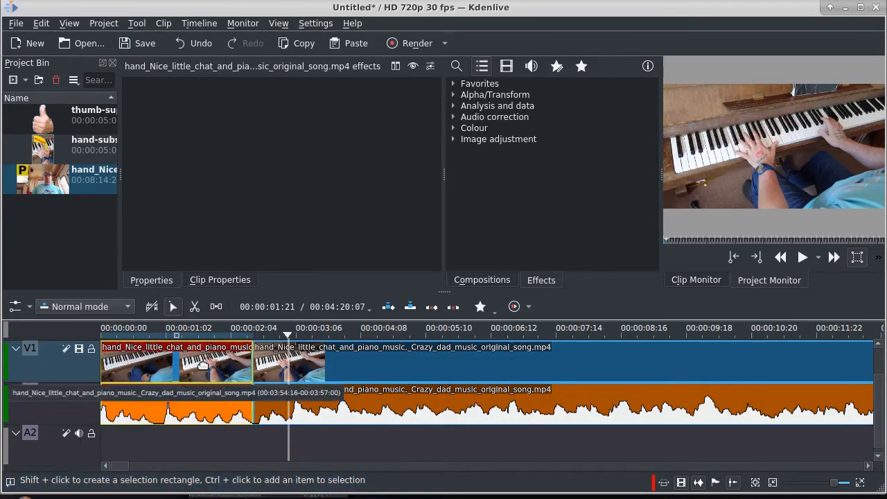
key(Delete)
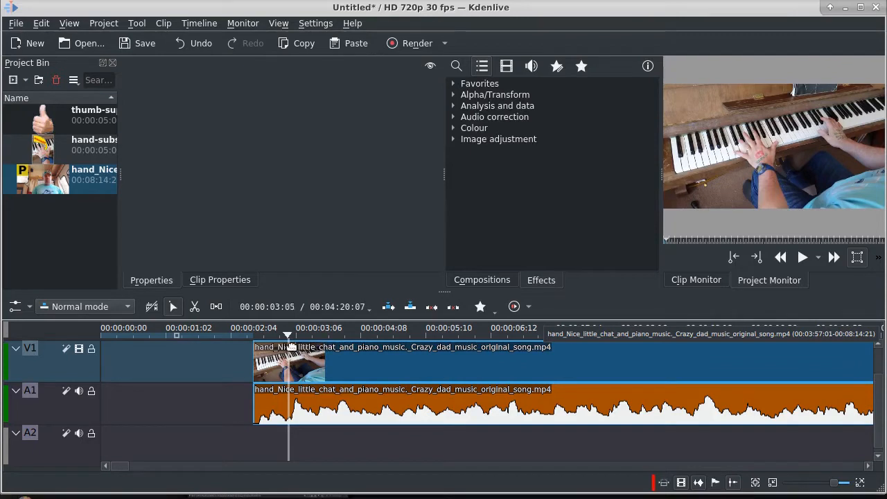
drag(287, 335, 226, 343)
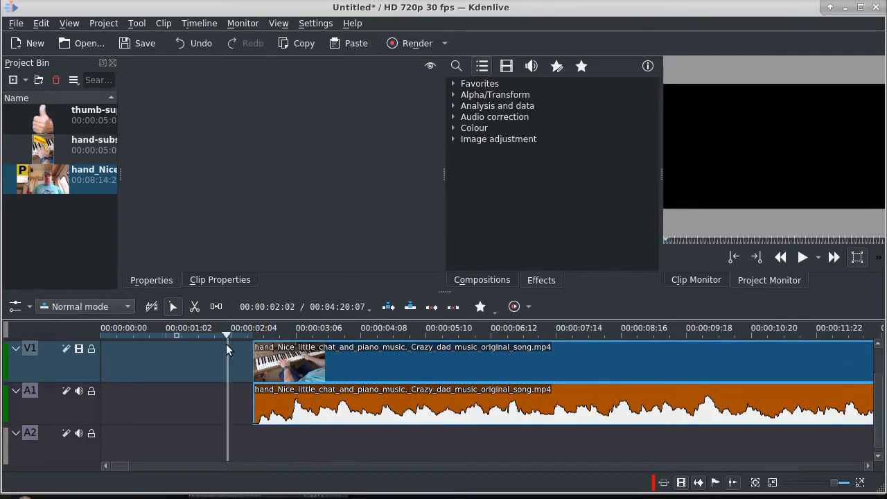
drag(390, 354, 108, 335)
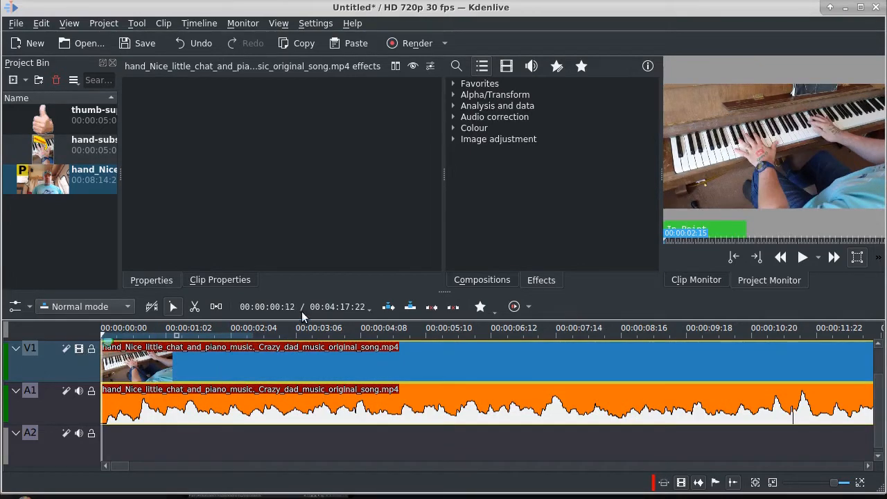
Play the trimmed opening twice from the start of the timeline to check how the audio comes in
click(801, 257)
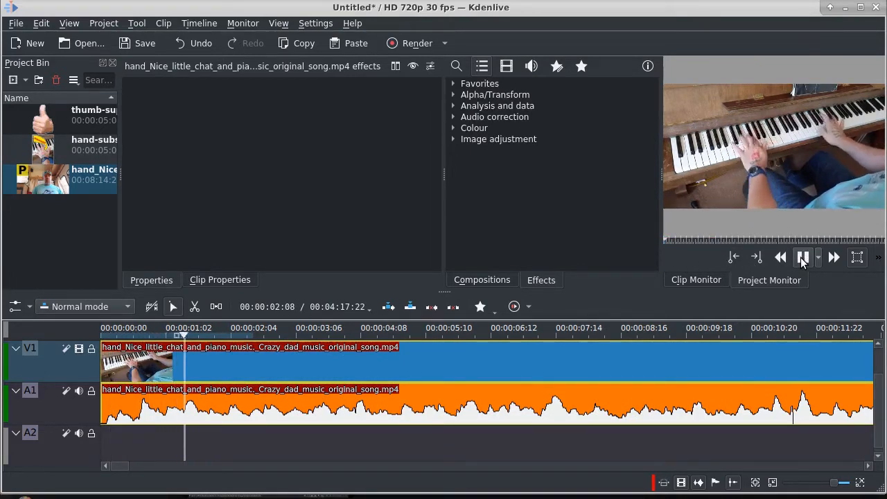
click(801, 257)
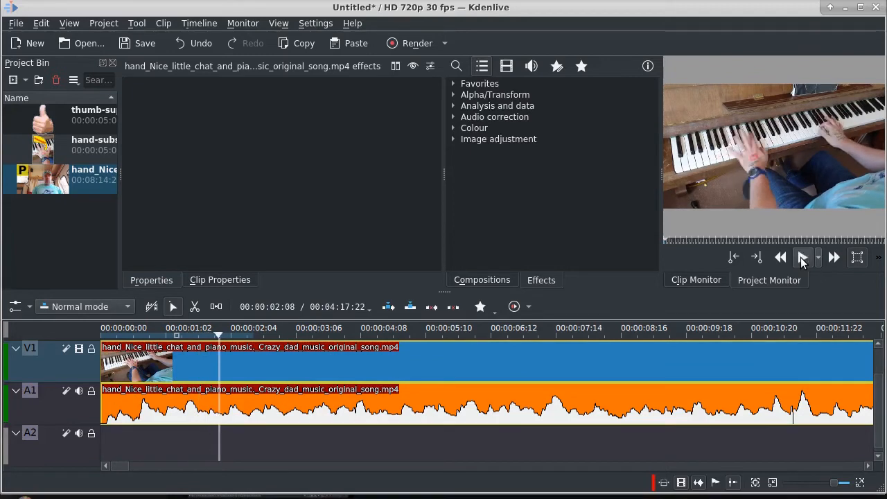
click(174, 304)
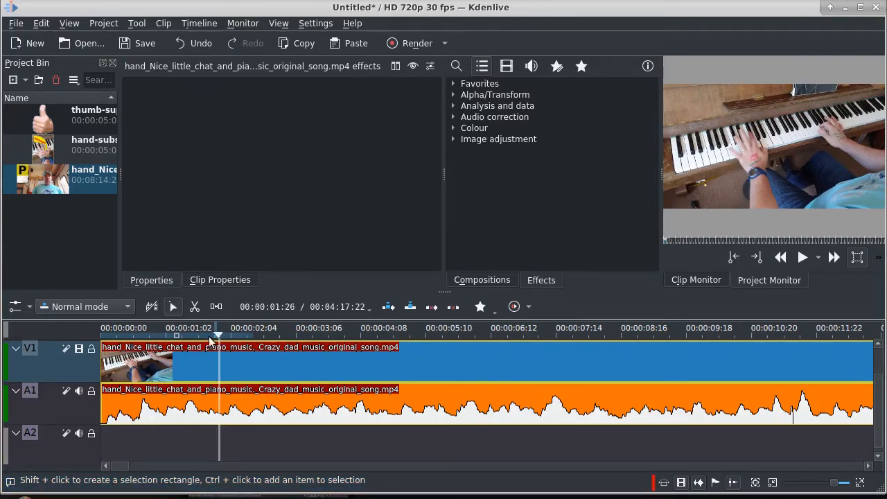
click(150, 336)
key(Home)
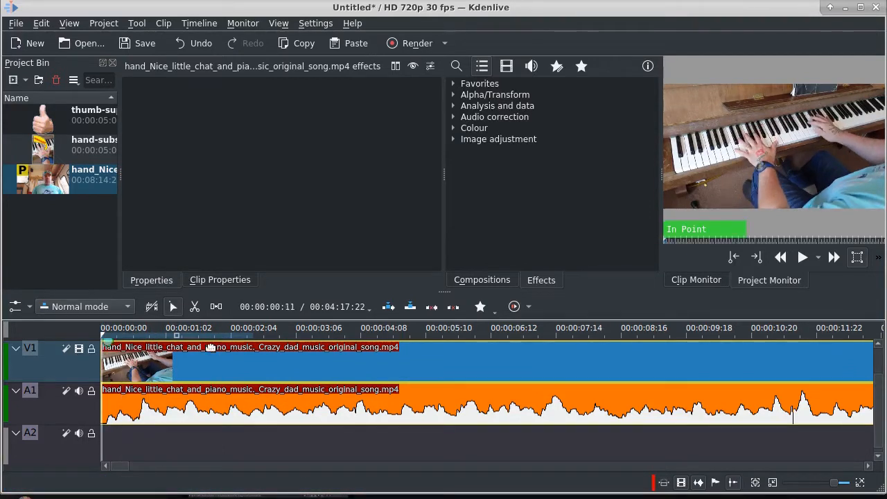
click(802, 258)
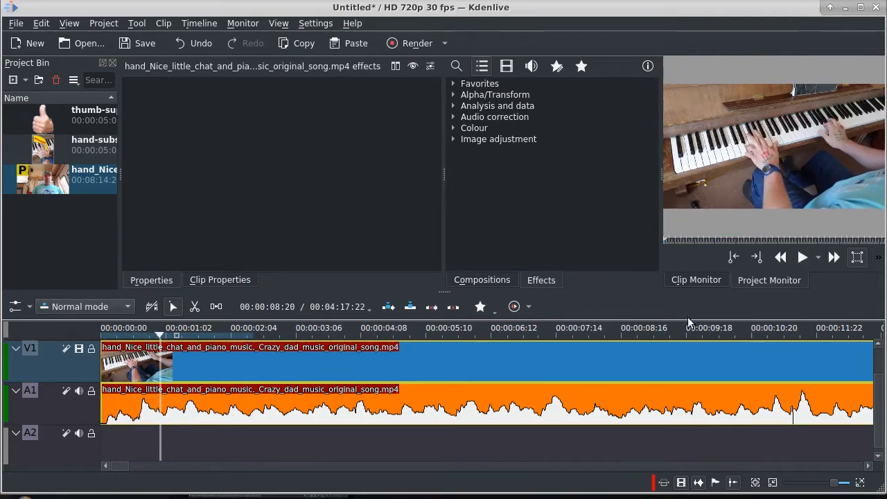
Add a fade-in of 00:00:00:06 to the beginning of the A1 audio and play the clip from the start
click(110, 394)
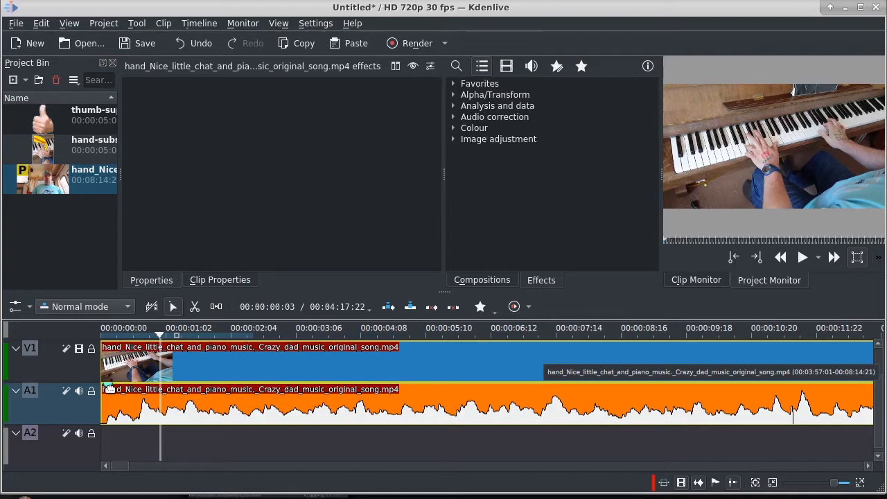
drag(111, 391, 120, 391)
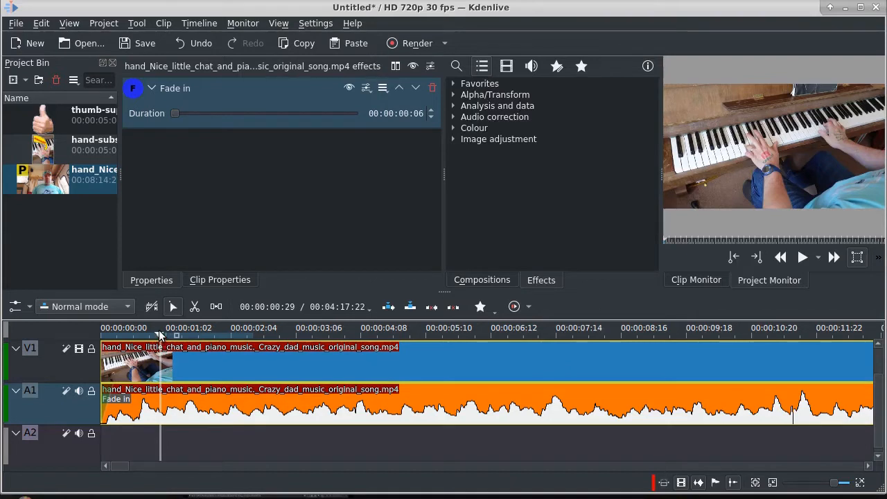
drag(158, 333, 87, 340)
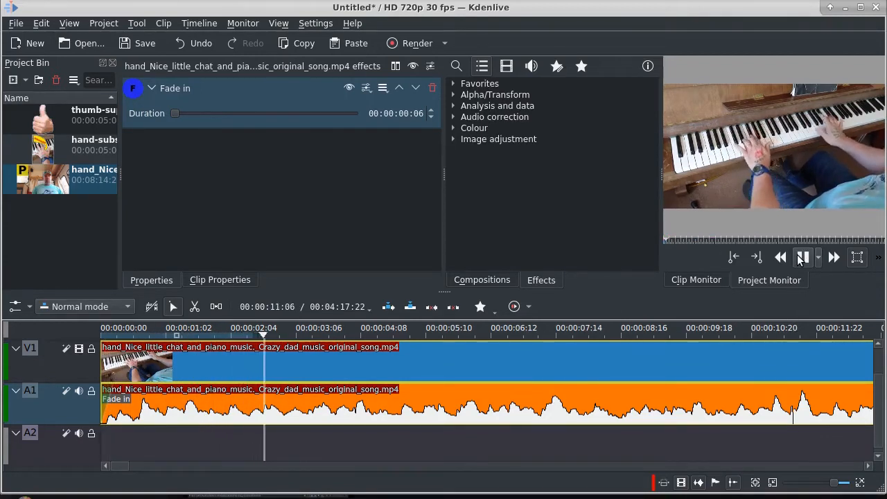
click(802, 257)
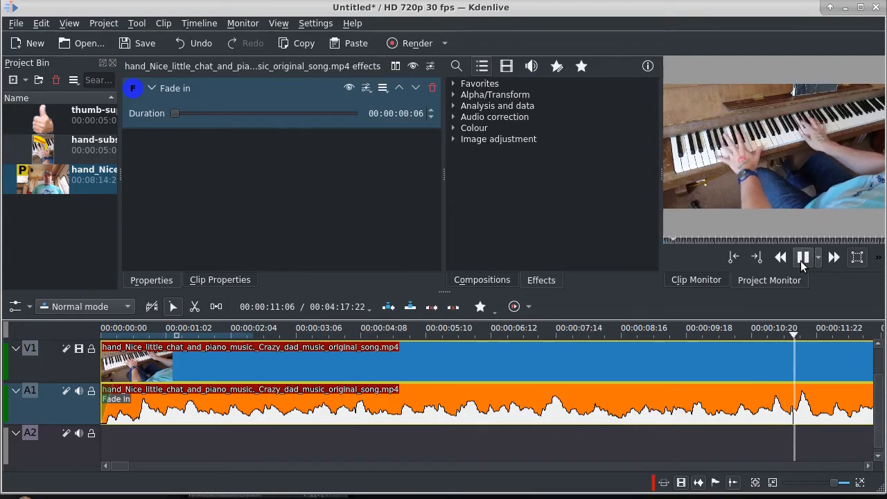
Replay the passage near the narrow gap in the waveform and split the clip at about 00:00:11:06
click(779, 337)
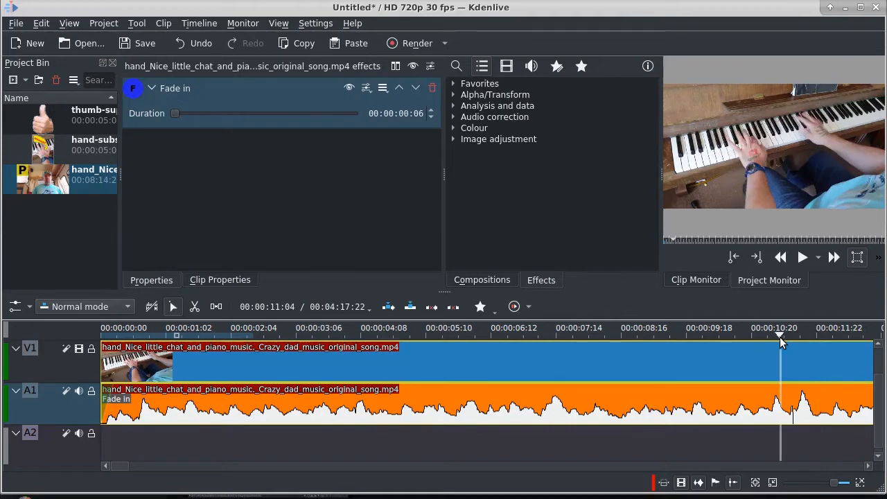
click(802, 258)
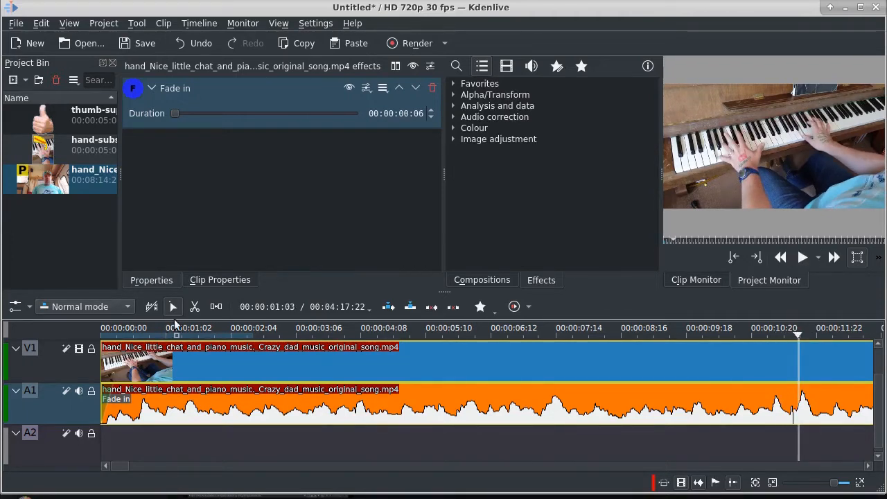
click(194, 307)
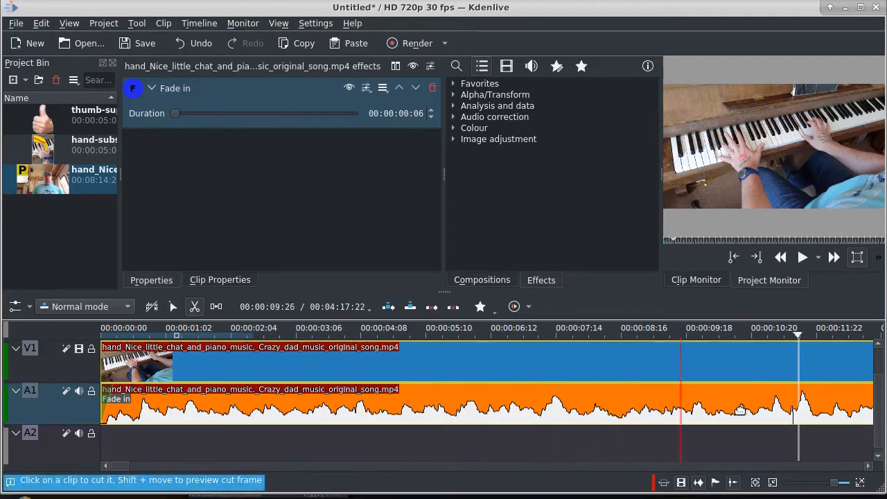
click(785, 388)
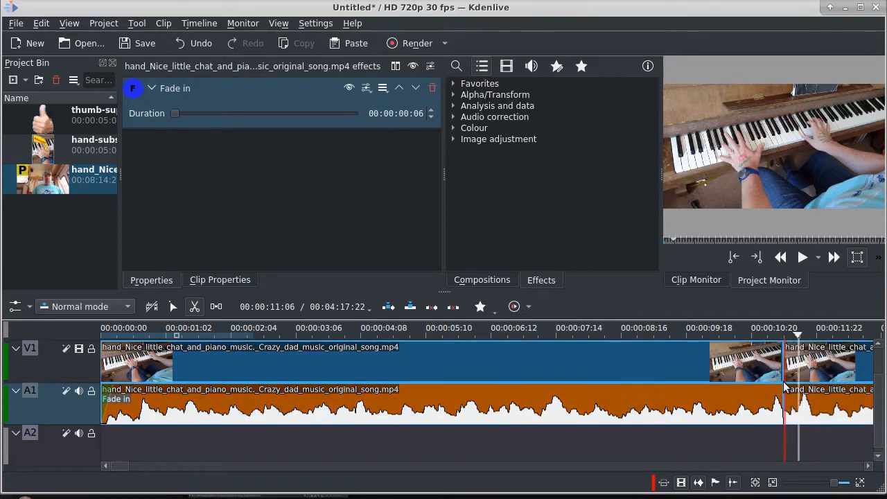
Split off a short piece after the cut at 00:00:11:06, and delete both it and the rest of the footage that follows
click(817, 365)
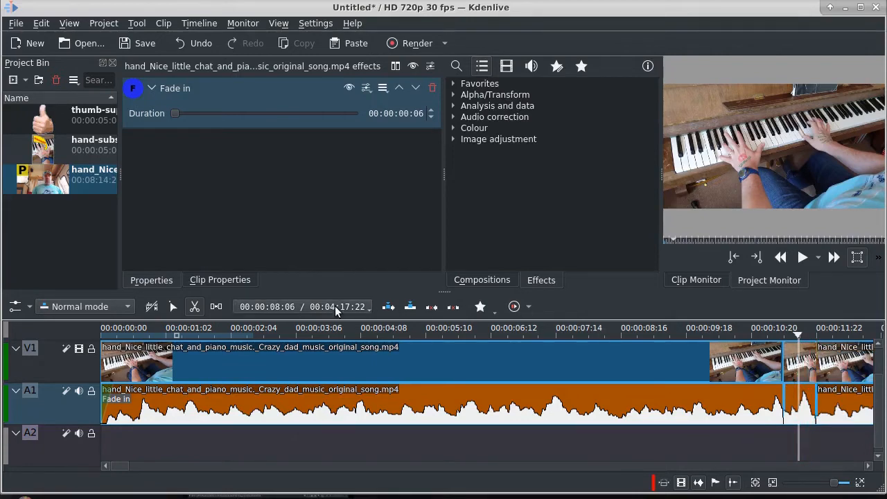
click(801, 373)
key(Delete)
click(847, 365)
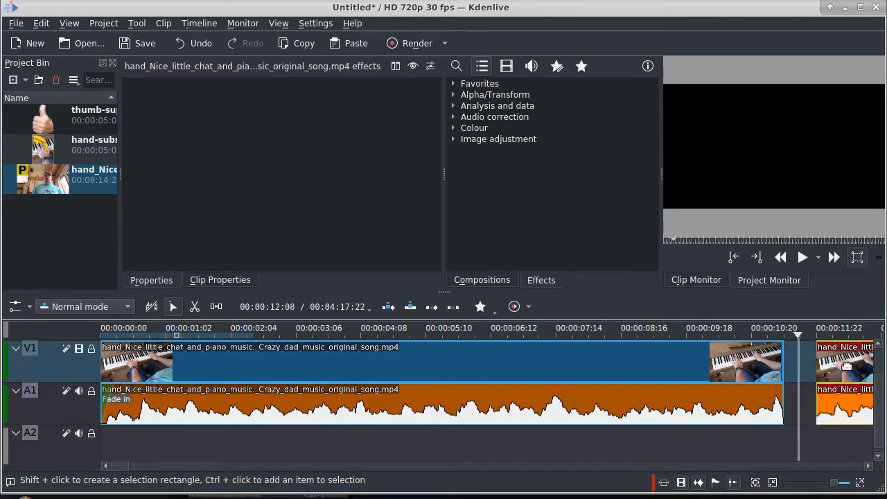
key(Delete)
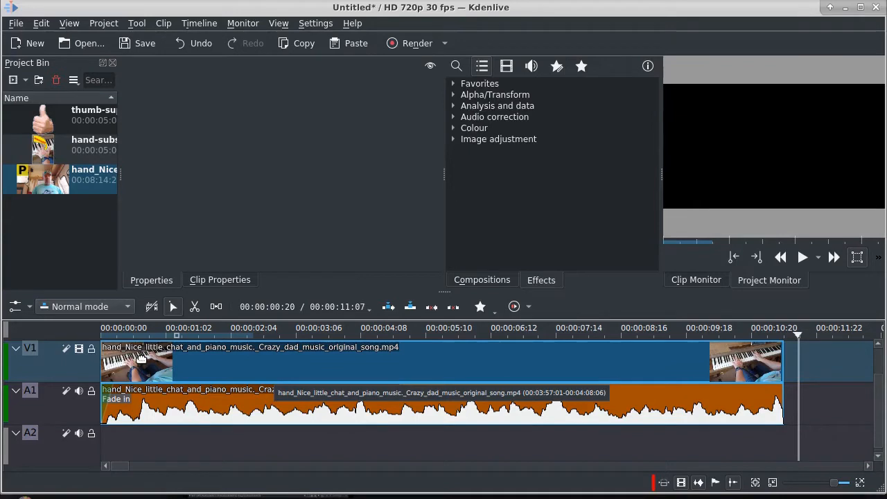
Insert two empty video tracks, V2 and V3, above V1
right_click(63, 356)
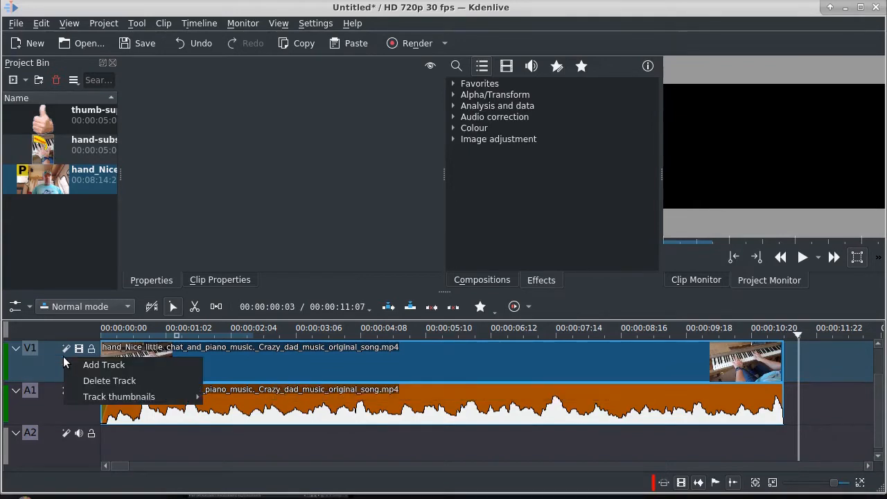
click(94, 364)
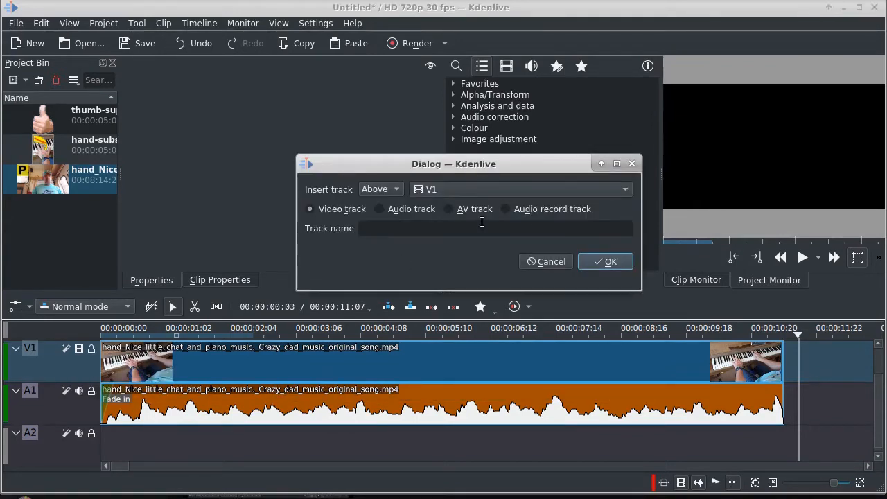
click(604, 262)
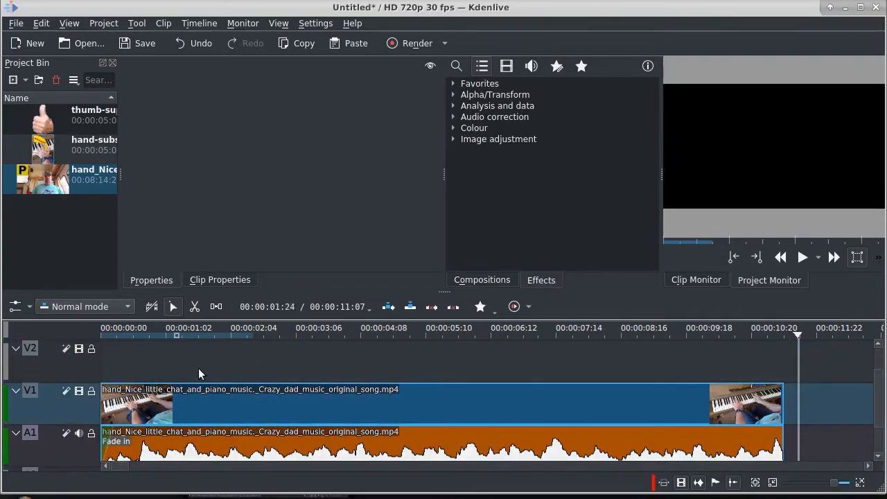
right_click(163, 399)
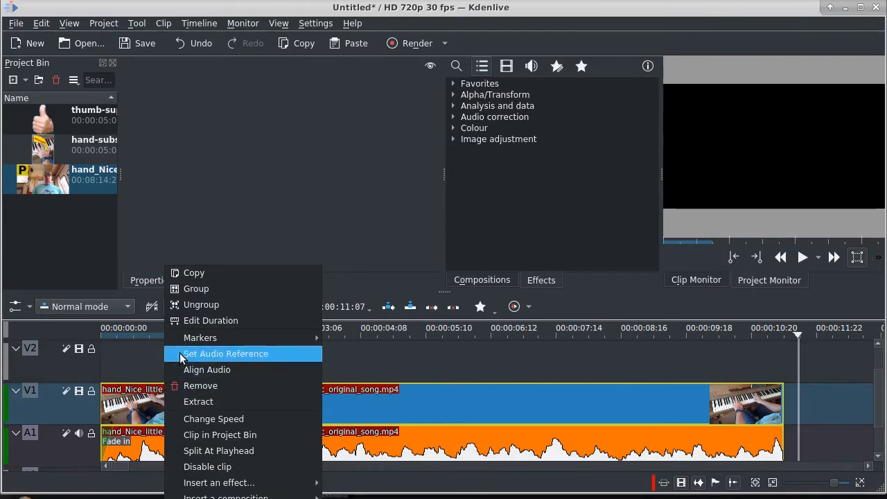
click(75, 365)
right_click(76, 364)
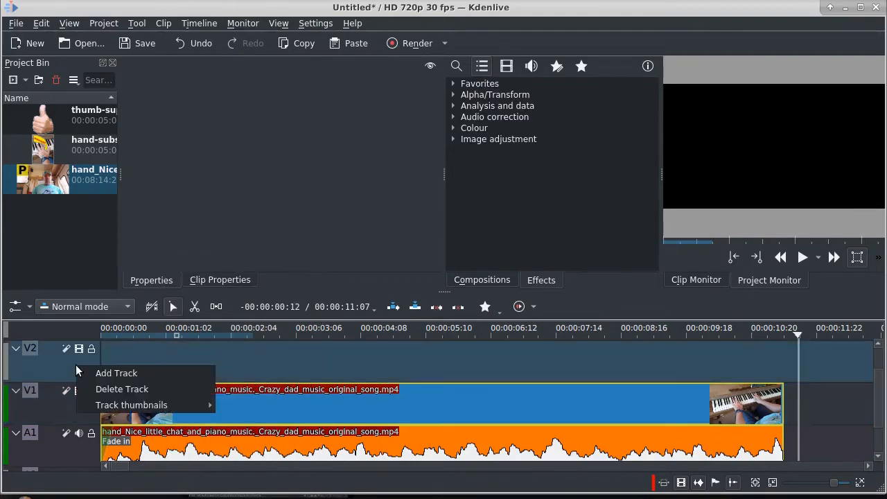
click(111, 373)
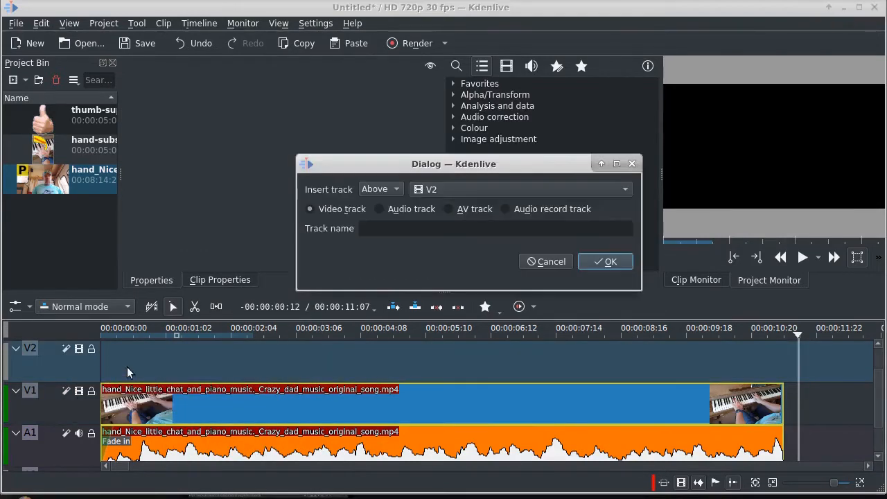
click(594, 257)
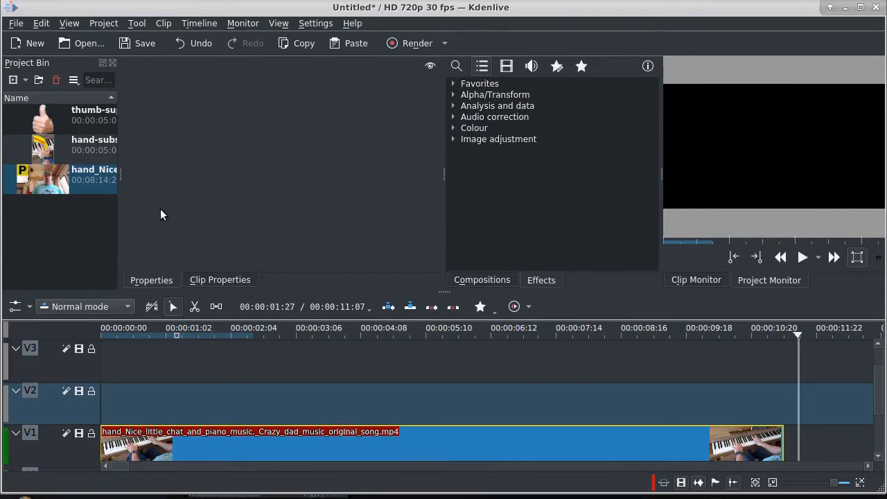
Place hand-subscribe.jpg on V2 near the start of the timeline and thumb-sup.png on V3, starting where the first image ends
click(45, 148)
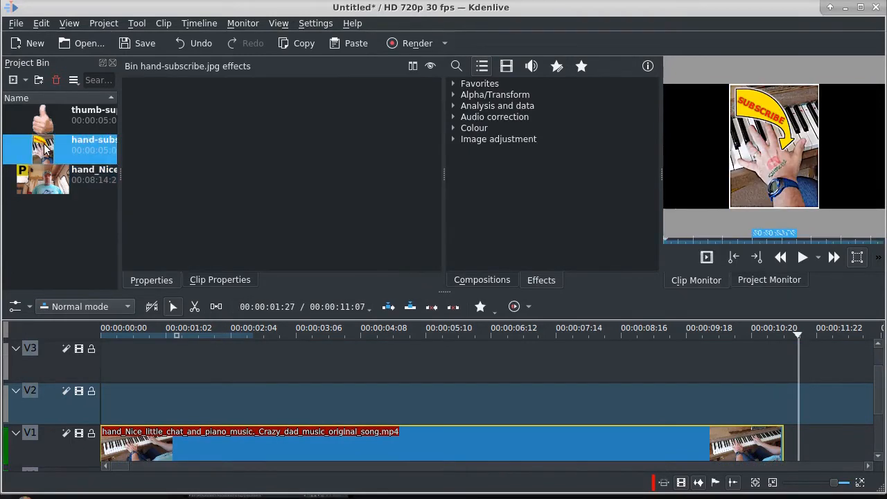
drag(45, 149, 131, 394)
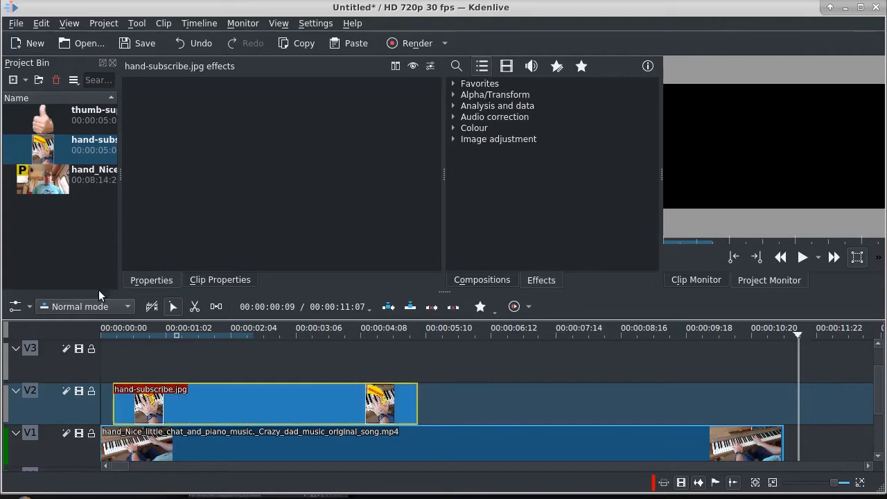
drag(54, 119, 449, 366)
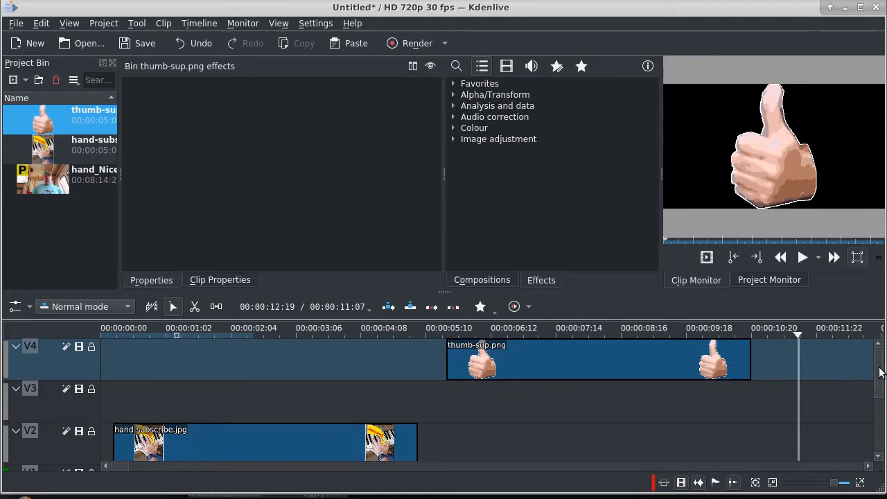
mouse_move(877, 369)
mouse_down()
mouse_move(876, 388)
mouse_move(872, 369)
mouse_up()
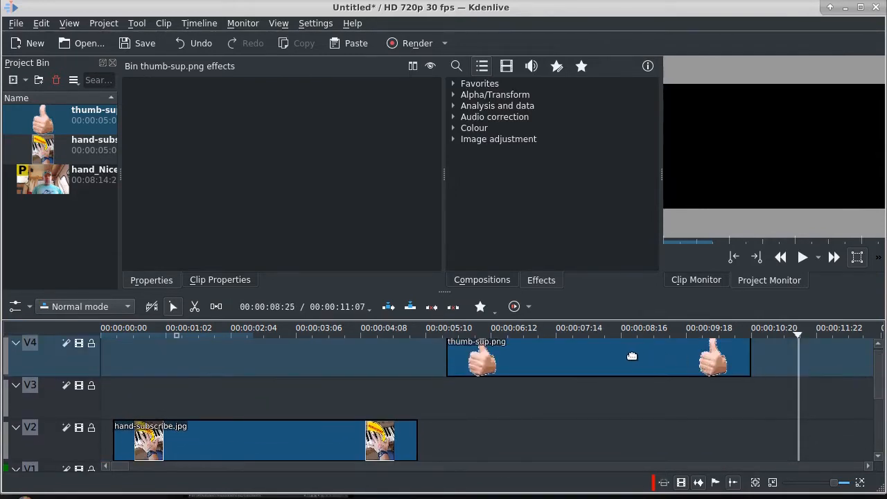
drag(604, 356, 580, 390)
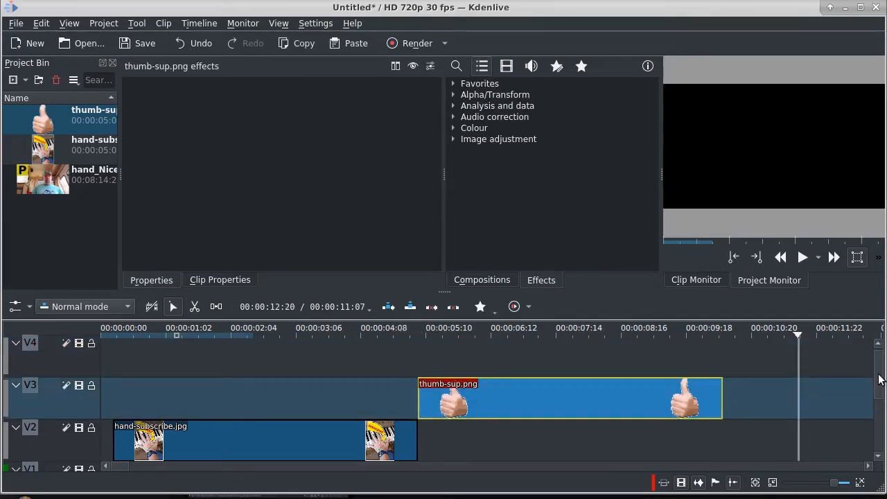
Shift both images later, starting hand-subscribe.jpg at about 00:00:00:16 and leaving a short gap before thumb-sup.png
drag(879, 374, 874, 396)
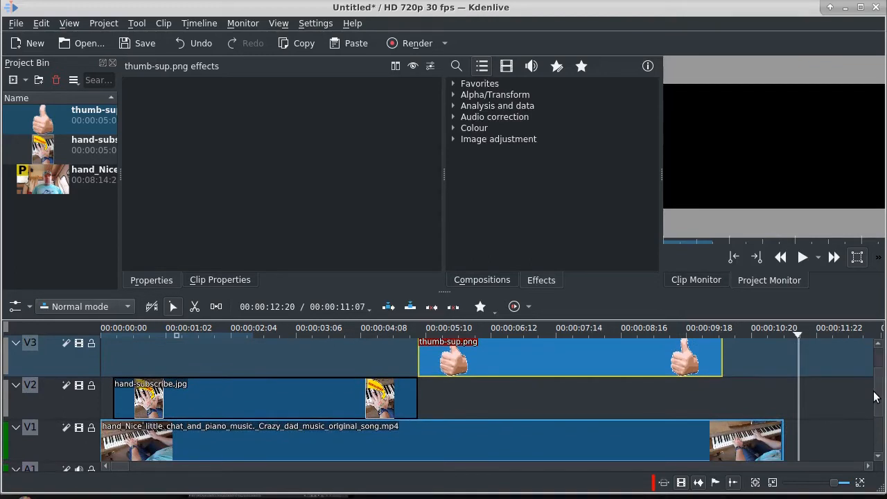
drag(644, 363, 683, 364)
click(259, 391)
drag(260, 391, 280, 392)
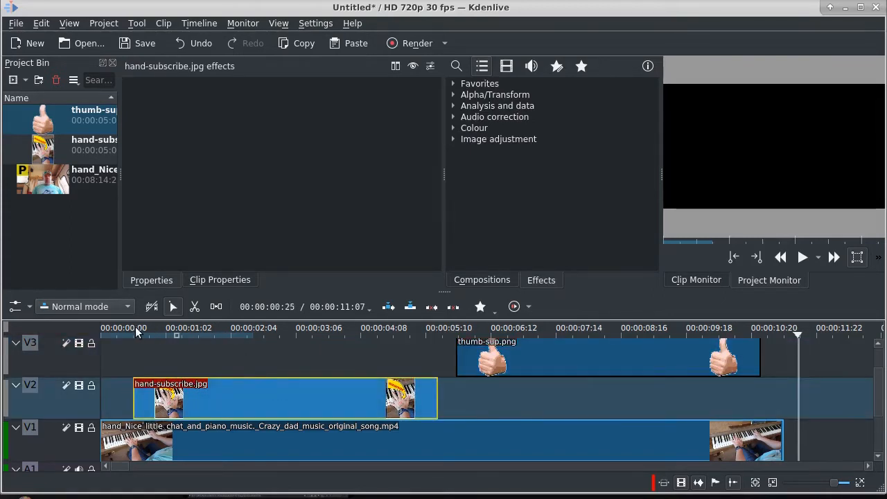
Play the timeline from the start to check how both images appear over the piano video
click(105, 331)
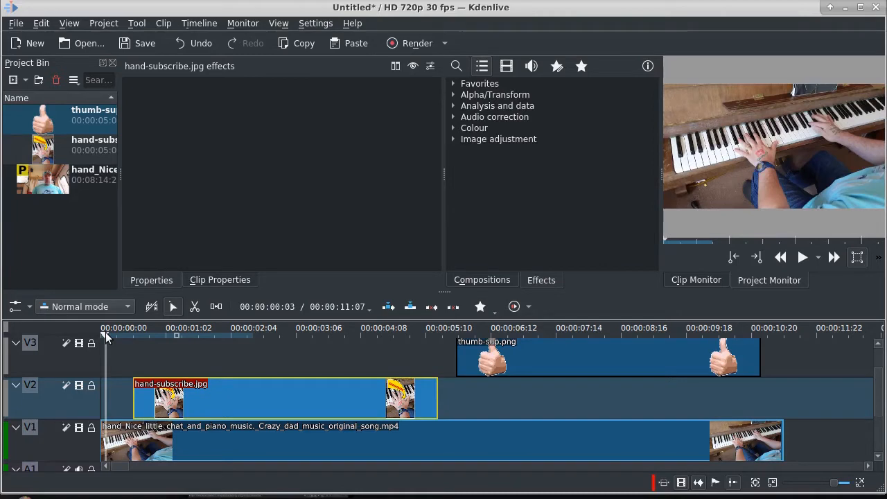
click(802, 258)
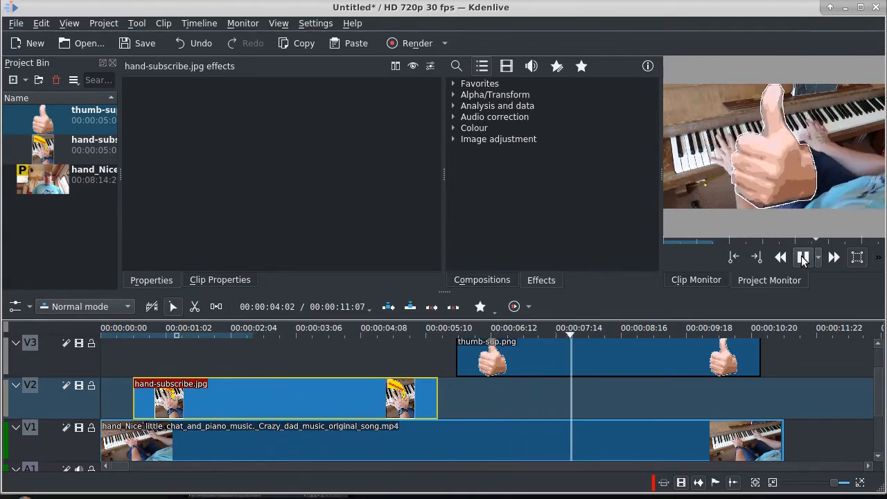
click(802, 257)
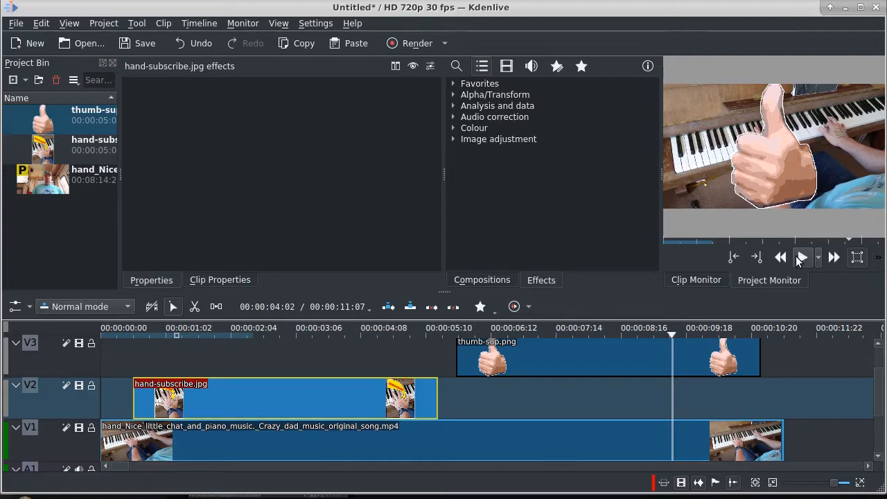
Apply the Transform effect to hand-subscribe.jpg and set the opacity to 0% at its first keyframe
click(454, 83)
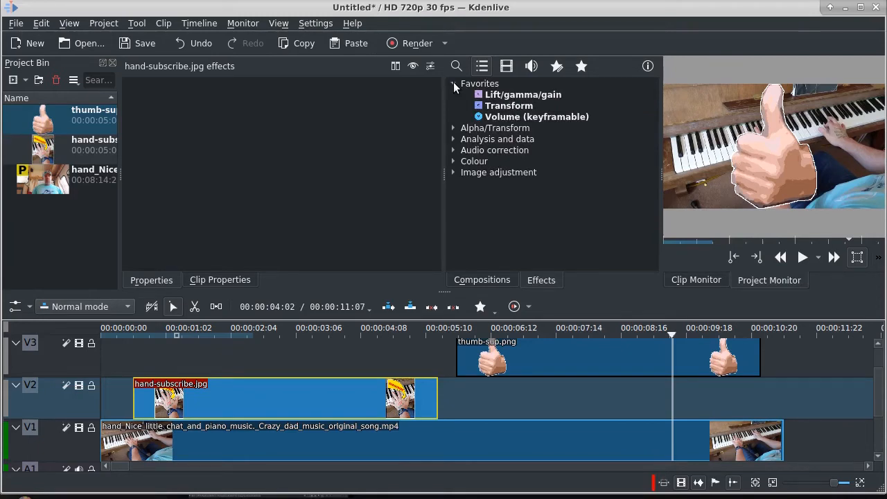
click(496, 108)
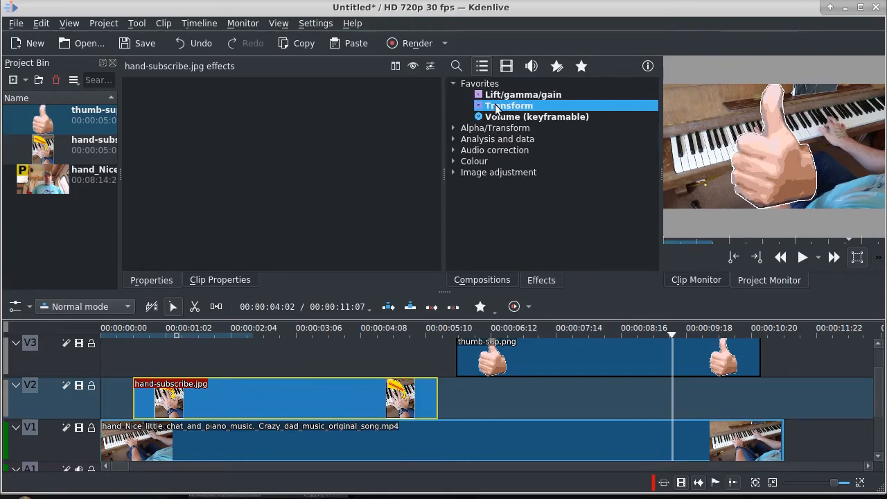
drag(496, 109, 436, 128)
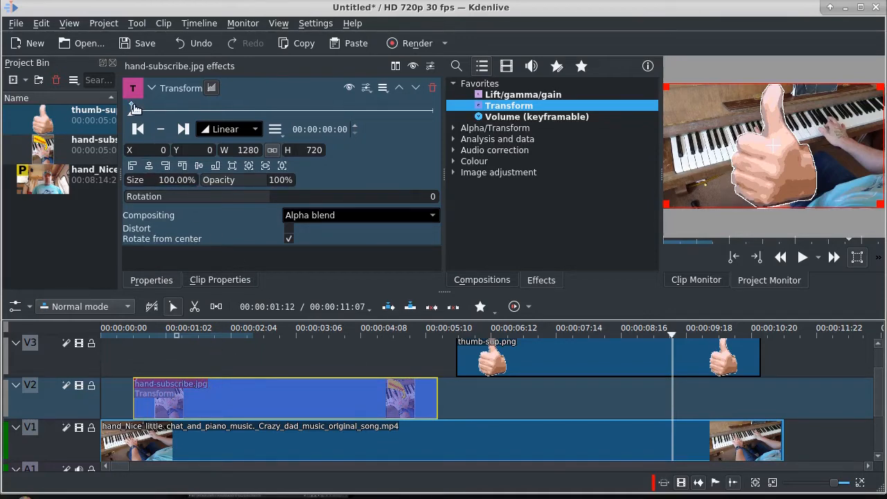
click(431, 110)
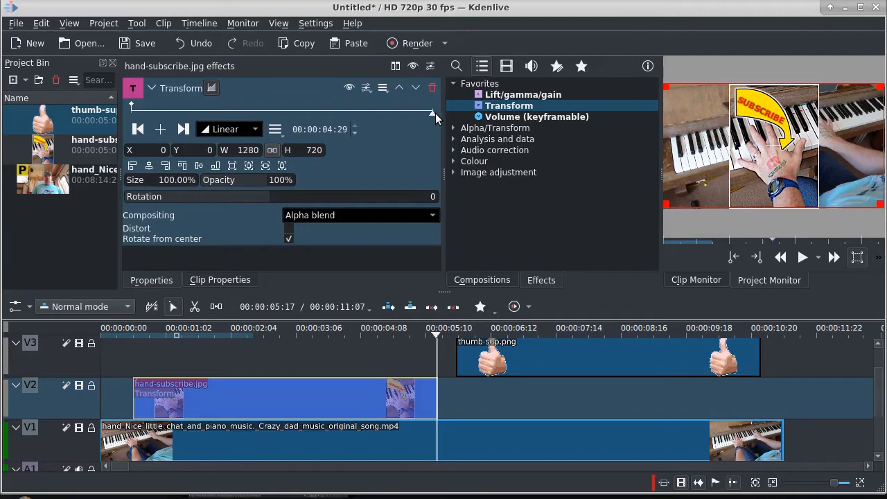
click(133, 107)
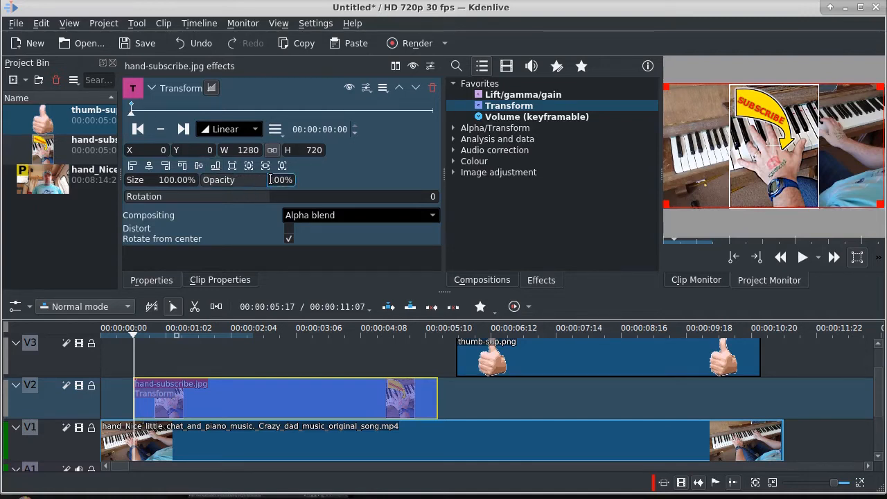
drag(269, 179, 301, 179)
text(0)
Add a Transform keyframe at 00:00:03:16 of hand-subscribe.jpg and set its opacity to 100%
click(363, 109)
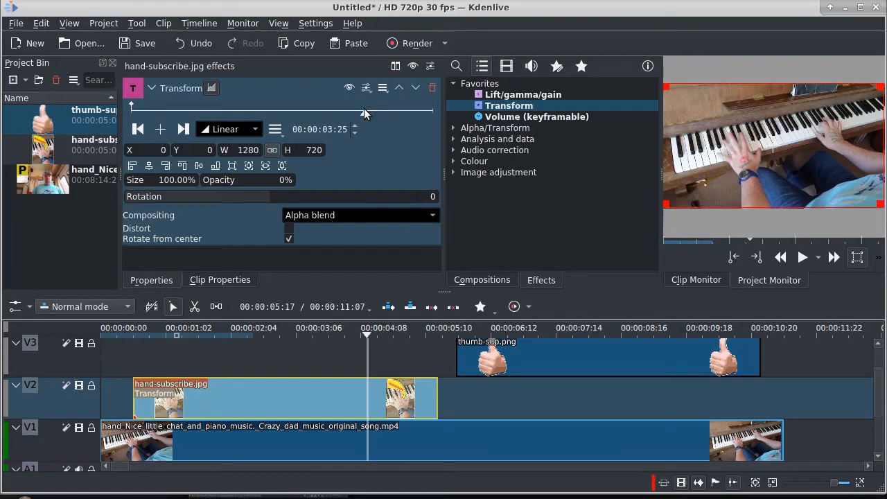
drag(364, 108, 347, 113)
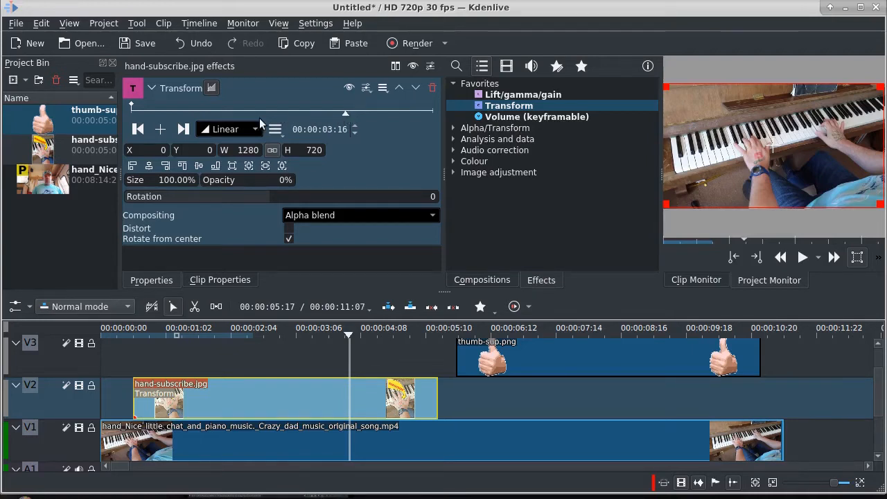
click(160, 131)
drag(275, 180, 307, 181)
text(100)
Add another Transform keyframe at 00:00:04:29, the end of hand-subscribe.jpg, keeping the opacity at 100%
click(431, 110)
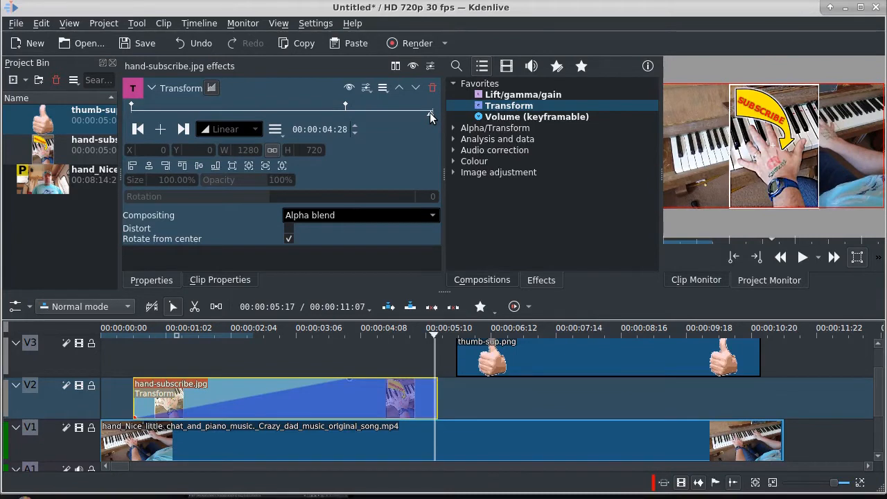
click(432, 113)
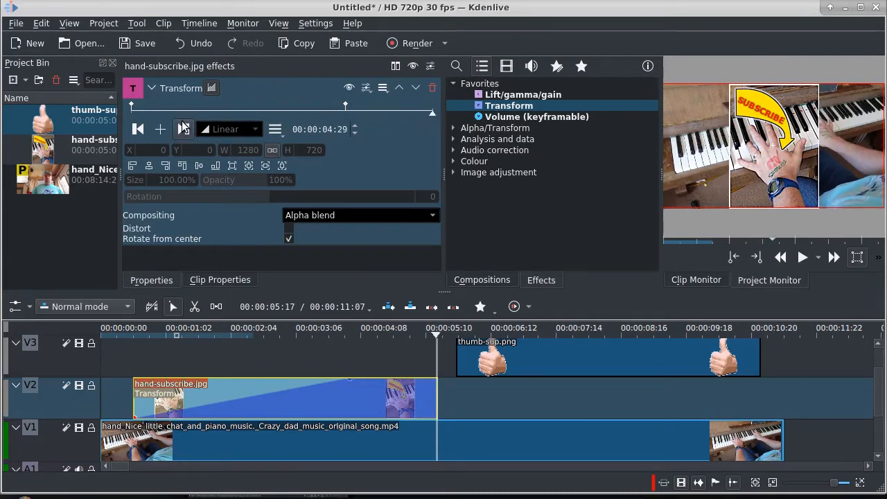
click(160, 129)
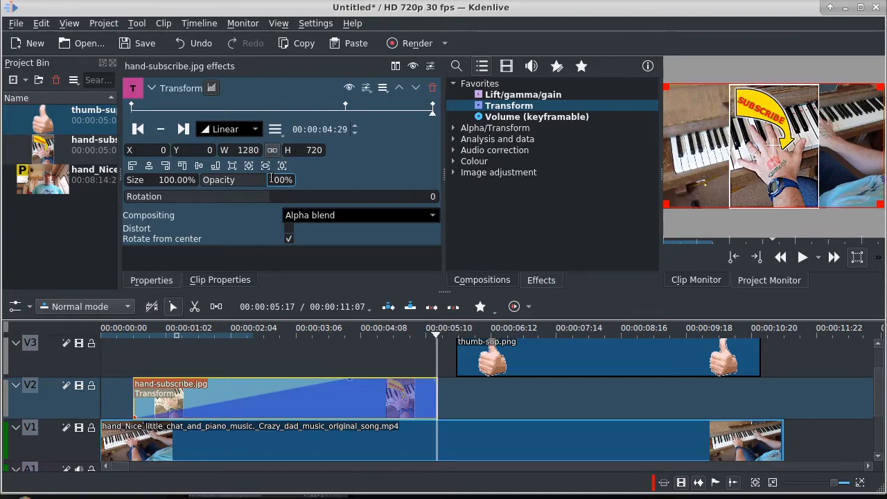
Play from just before hand-subscribe.jpg to check its gradual fade-in over the video
click(128, 352)
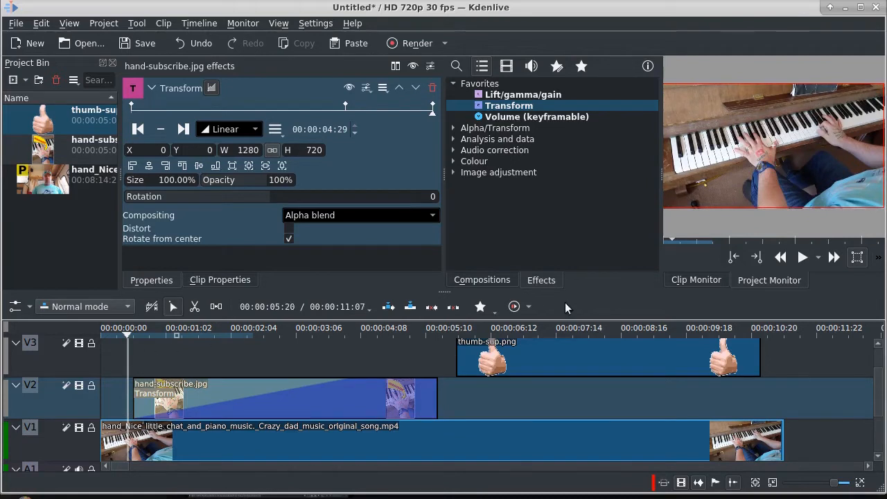
click(802, 258)
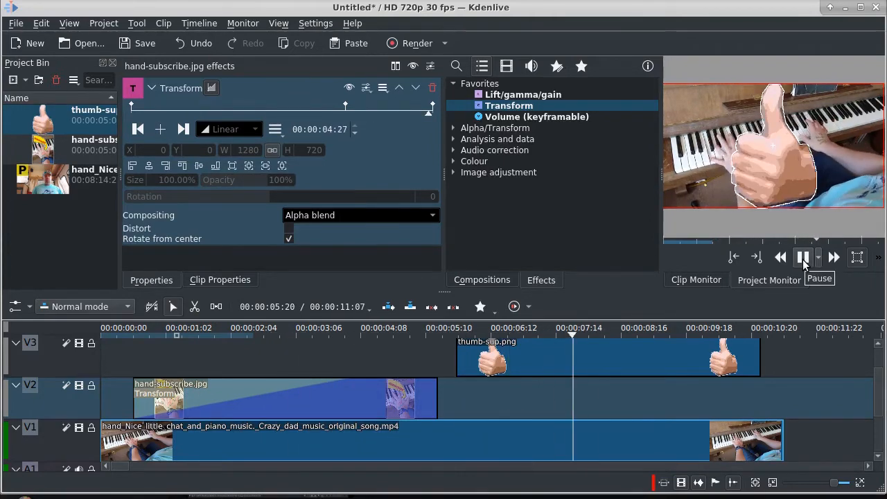
click(802, 258)
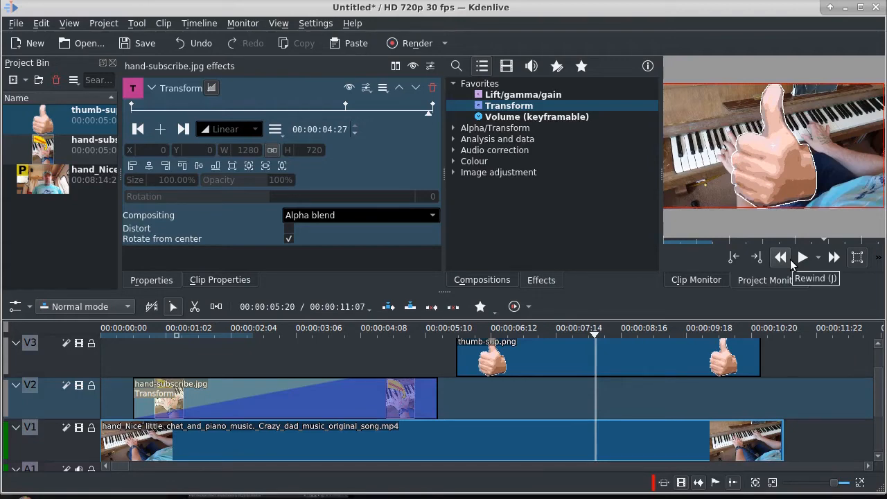
At hand-subscribe.jpg's 00:00:03:16 keyframe, shrink the image to about 70% and place it in the video's lower-left corner, about X -356, Y 205
click(132, 106)
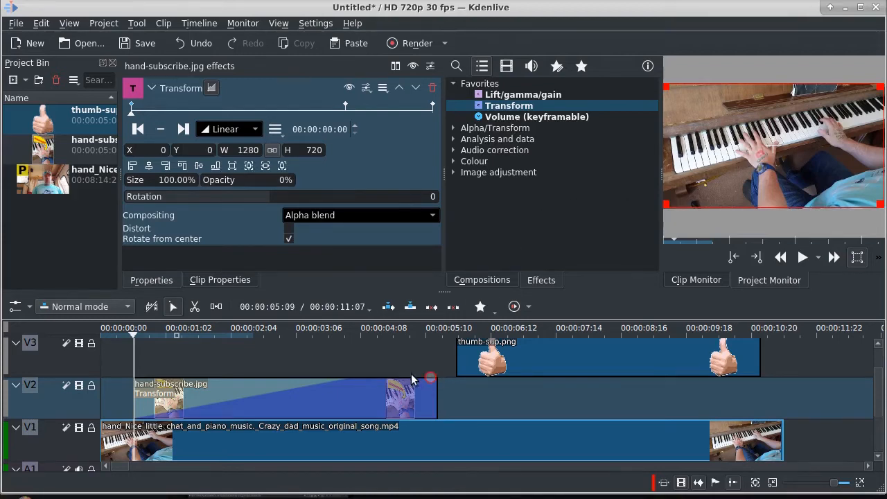
click(346, 107)
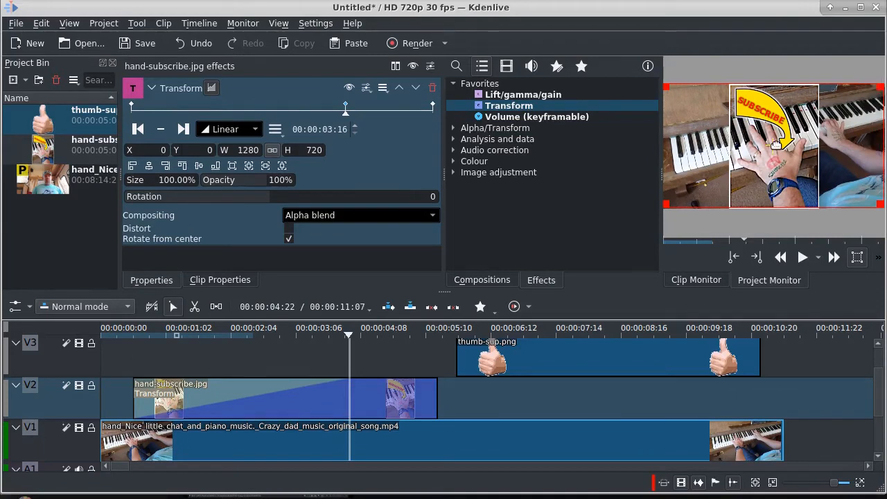
drag(776, 145, 727, 157)
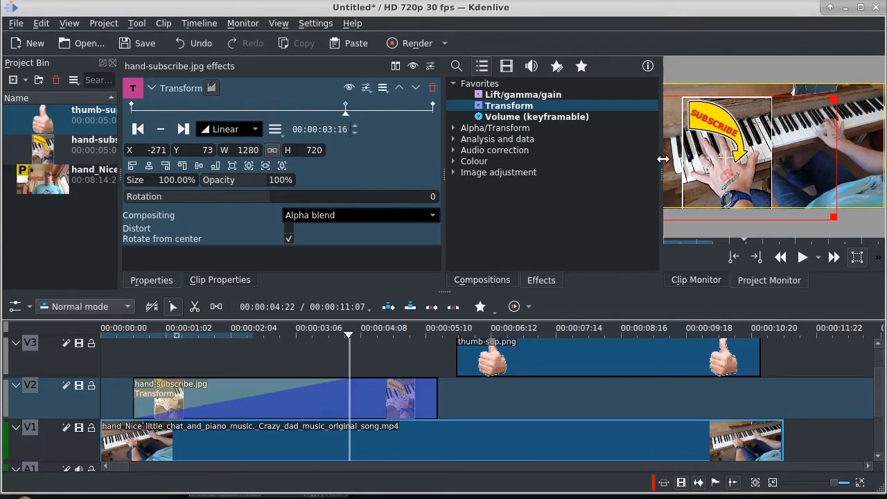
drag(662, 164, 607, 165)
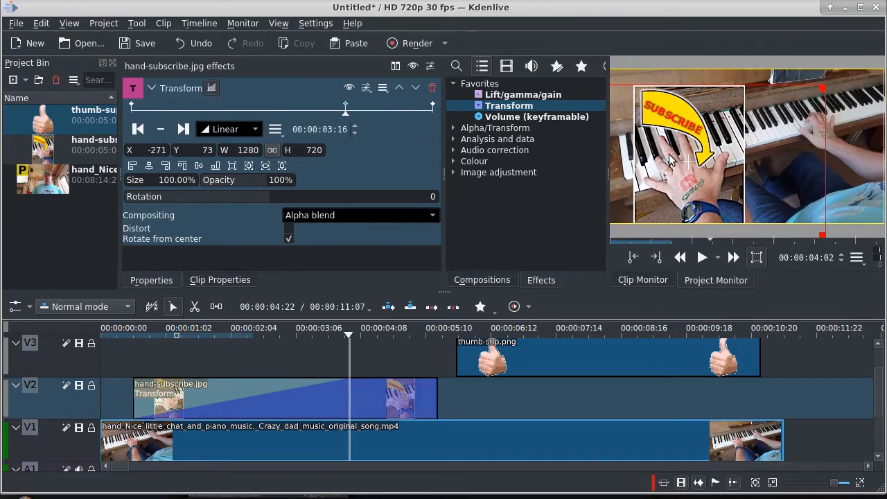
mouse_move(689, 158)
mouse_down()
mouse_move(661, 160)
mouse_move(675, 152)
mouse_up()
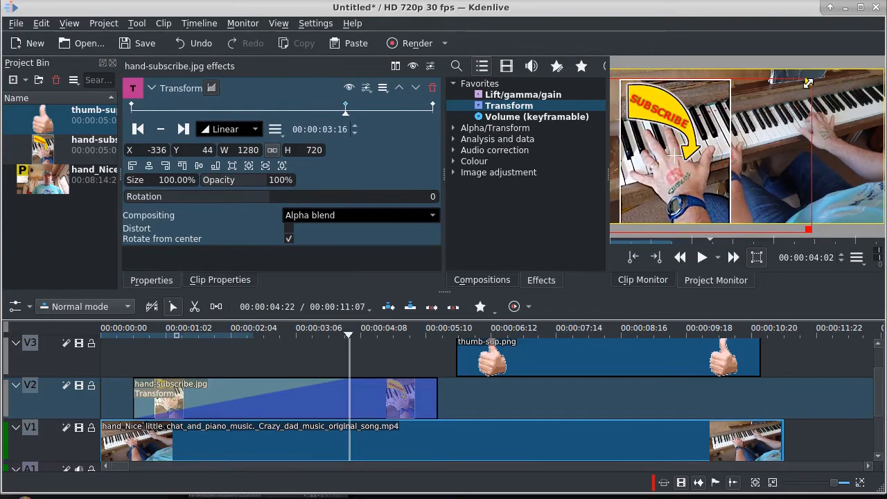
drag(808, 82, 778, 121)
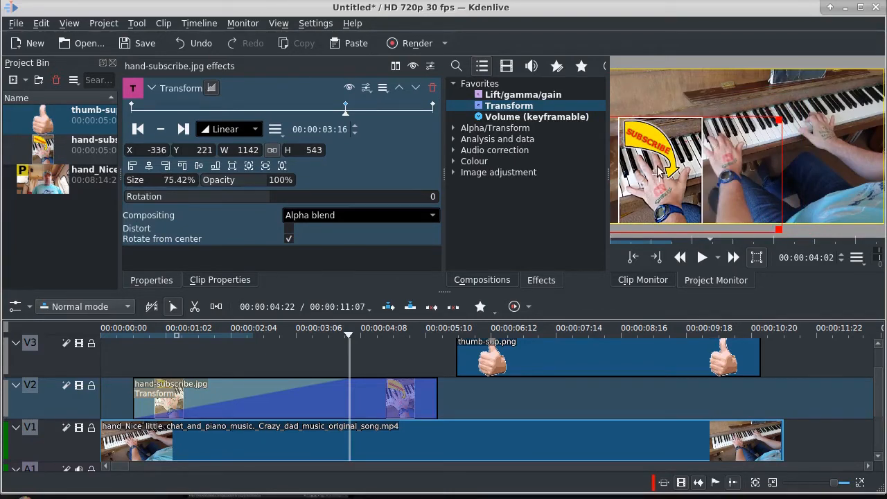
drag(657, 173, 652, 160)
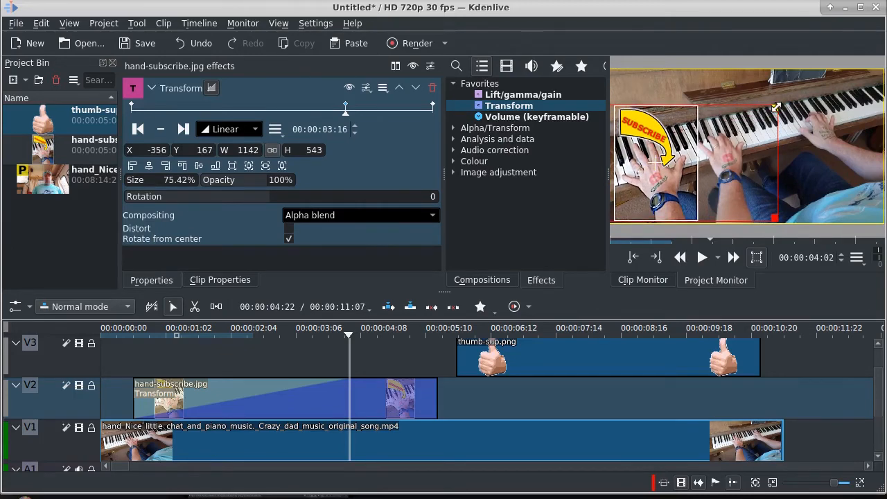
drag(774, 108, 764, 115)
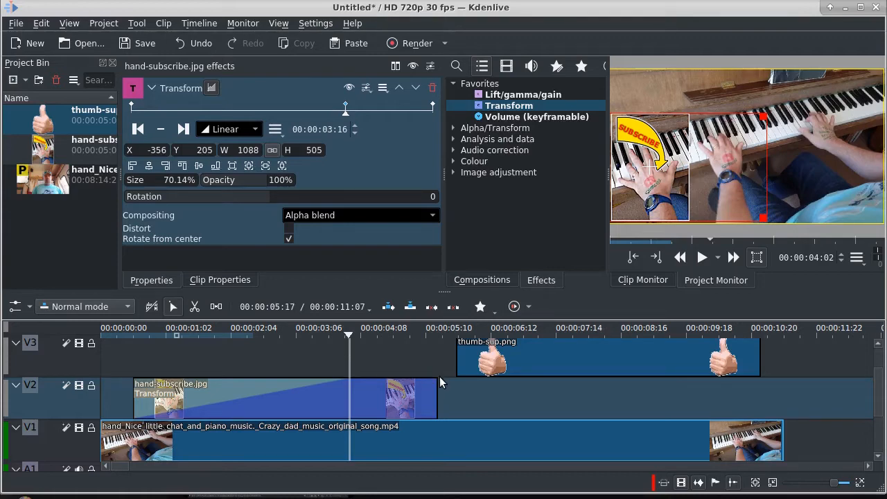
At hand-subscribe.jpg's end keyframe, 00:00:04:29, set the position to X -356 and Y 205 to match the middle keyframe
click(433, 107)
mouse_move(875, 80)
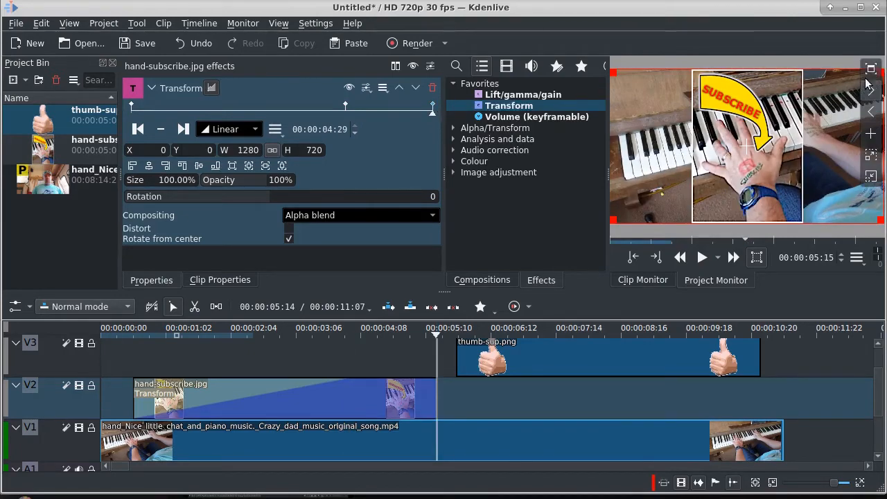
click(346, 108)
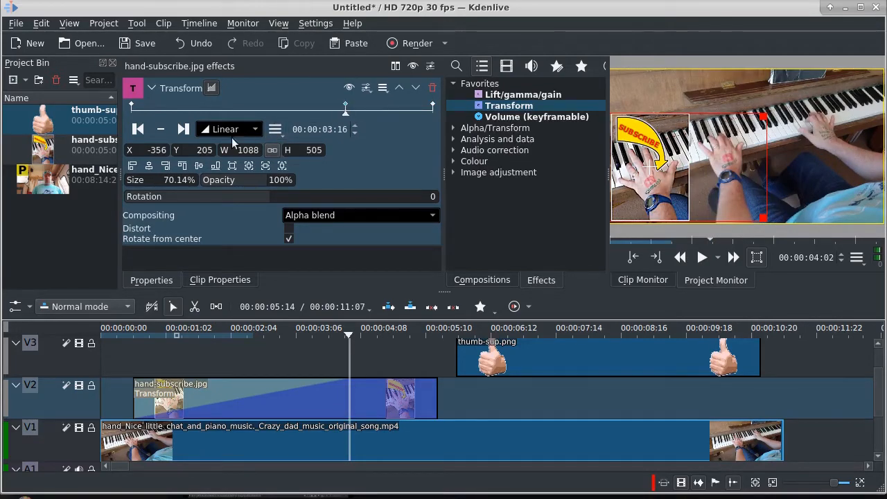
click(432, 107)
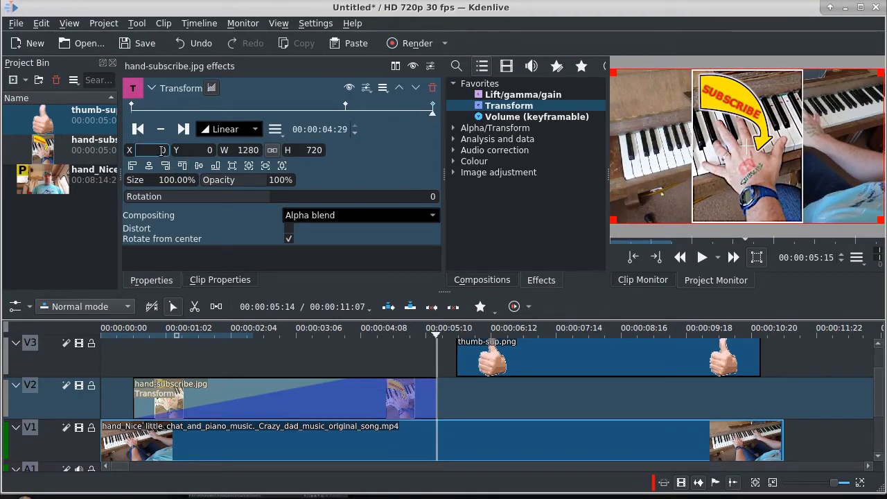
text(-3560)
click(208, 150)
key(BackSpace)
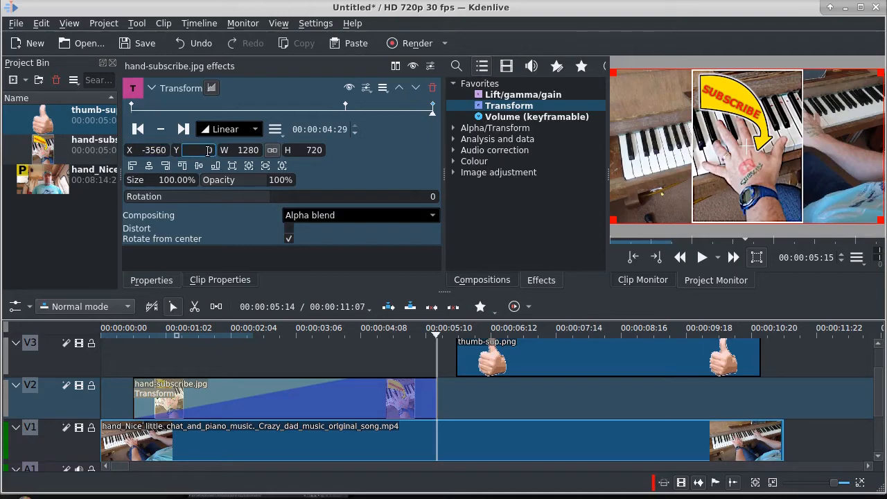
key(BackSpace)
click(207, 148)
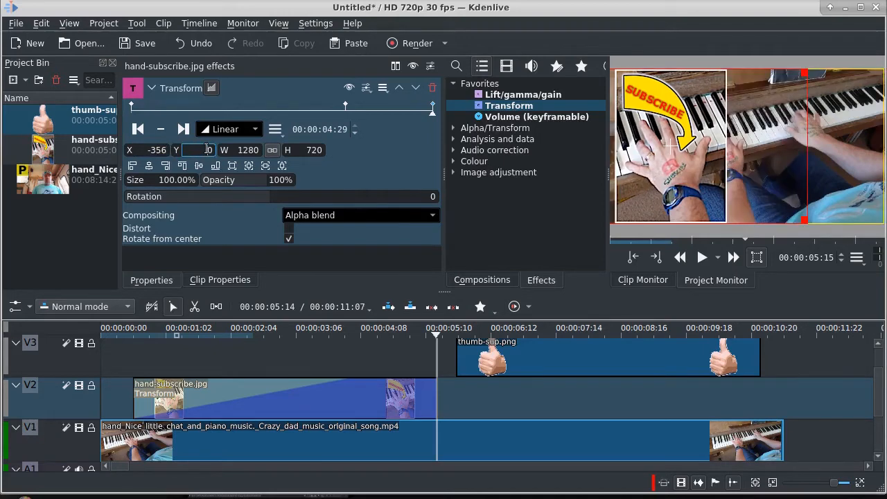
text(205)
Compare hand-subscribe.jpg's middle and end keyframes and set the end keyframe's width to 1088
click(346, 106)
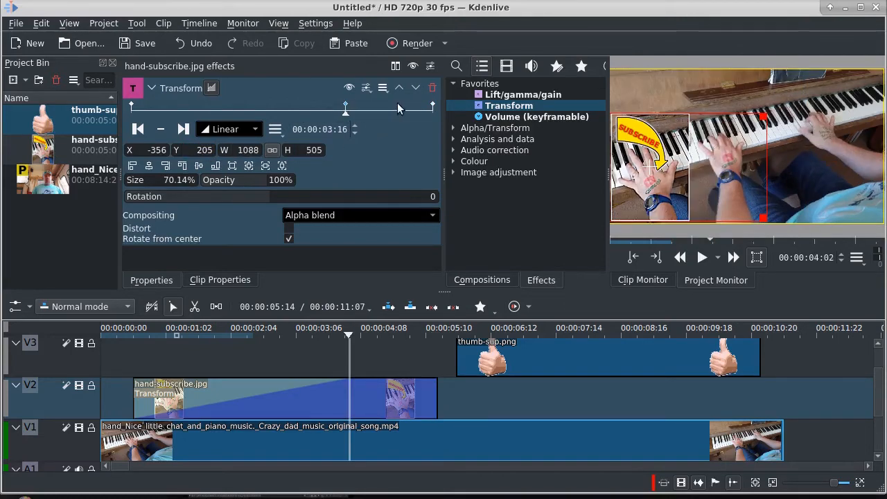
click(433, 106)
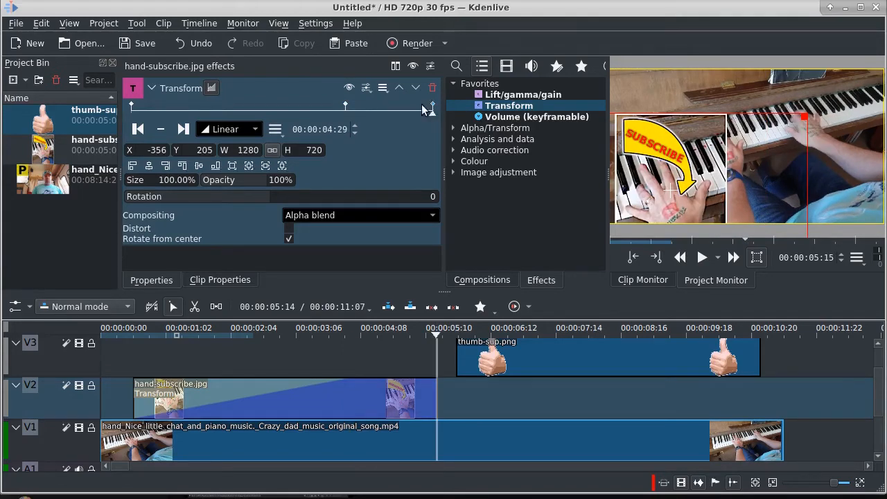
click(346, 106)
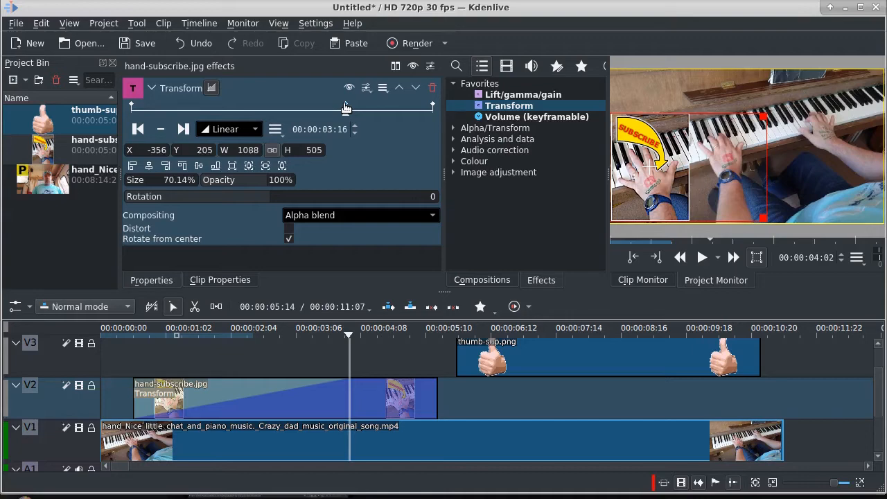
double_click(345, 106)
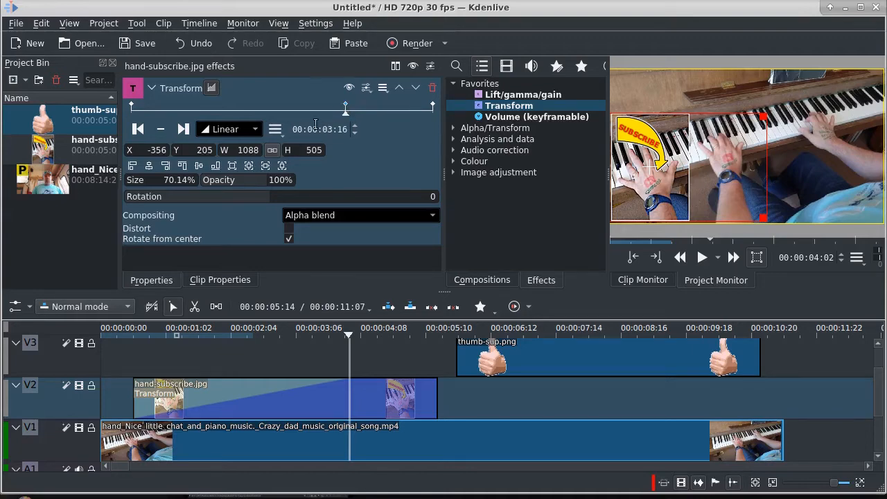
click(270, 150)
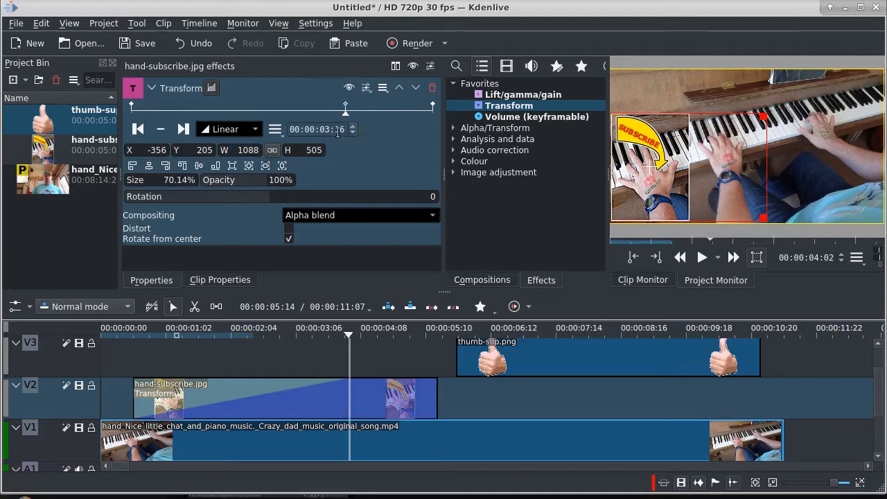
click(432, 104)
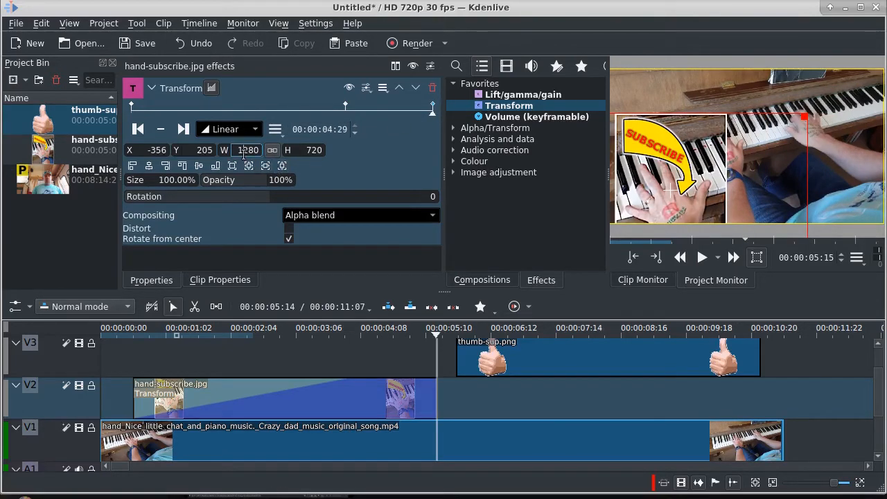
text(0)
key(Delete)
key(Delete)
key(Delete)
text(88)
key(Return)
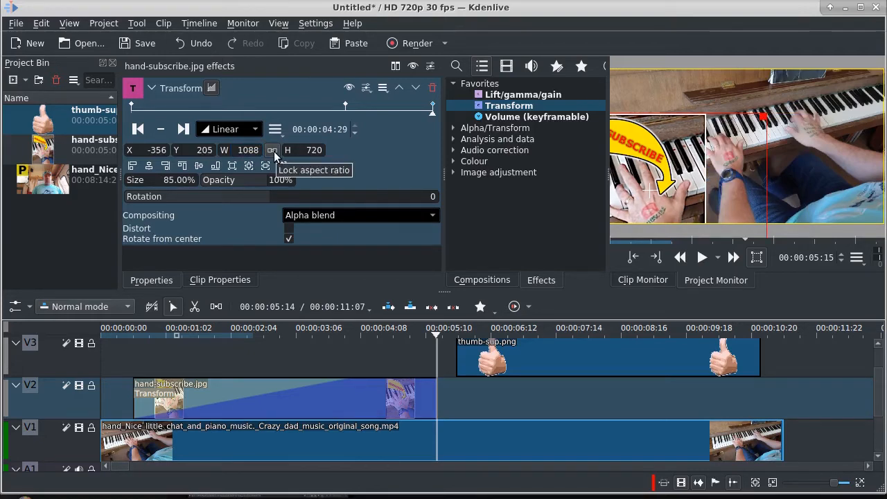
Set the height of hand-subscribe.jpg at its end keyframe to 505, matching the middle keyframe
click(345, 105)
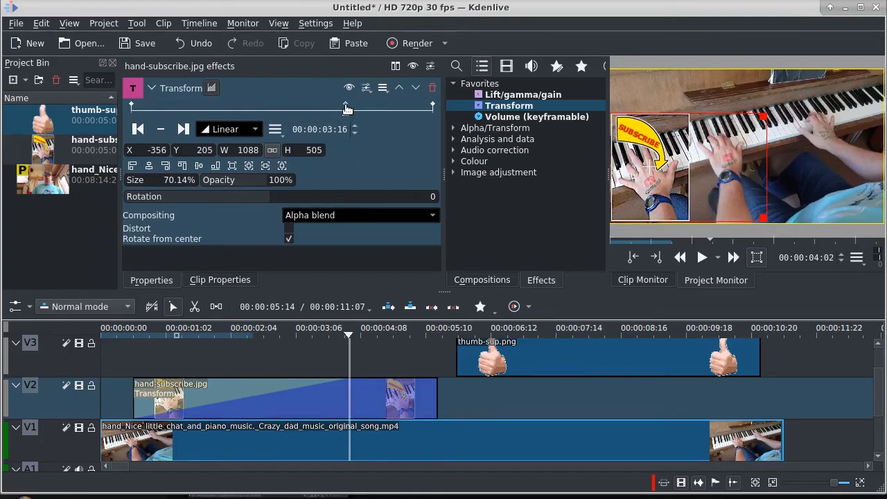
click(433, 107)
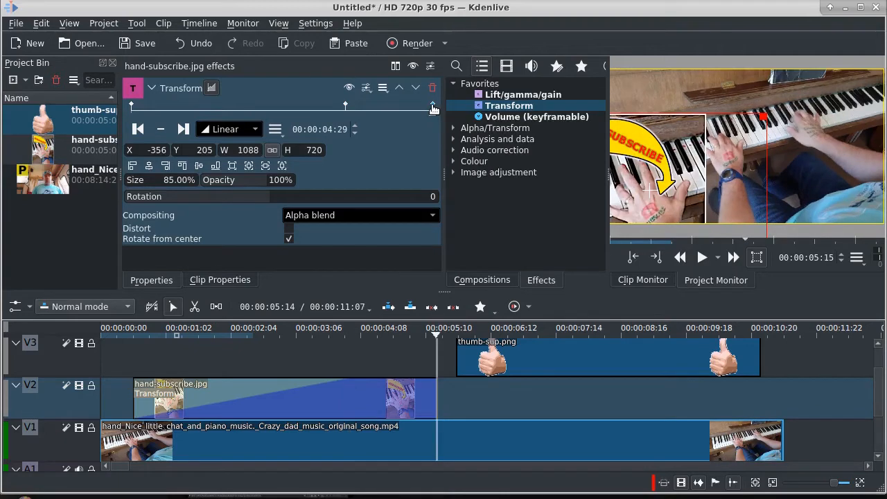
click(345, 106)
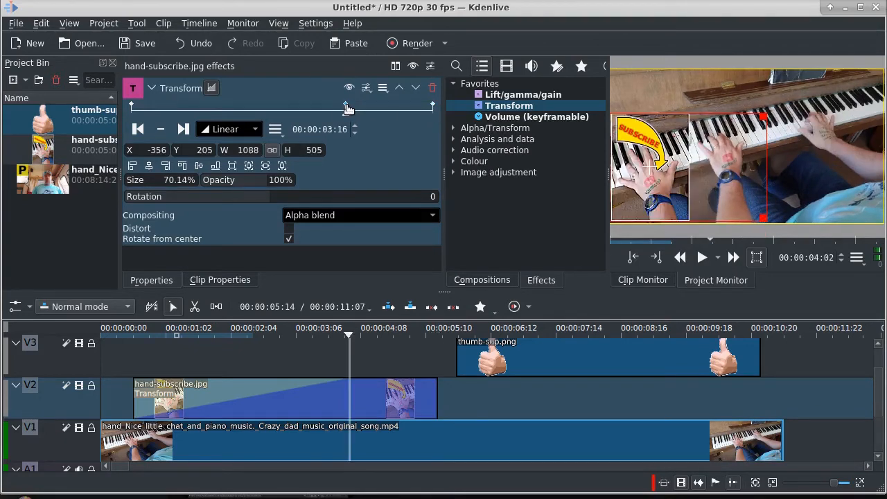
click(433, 108)
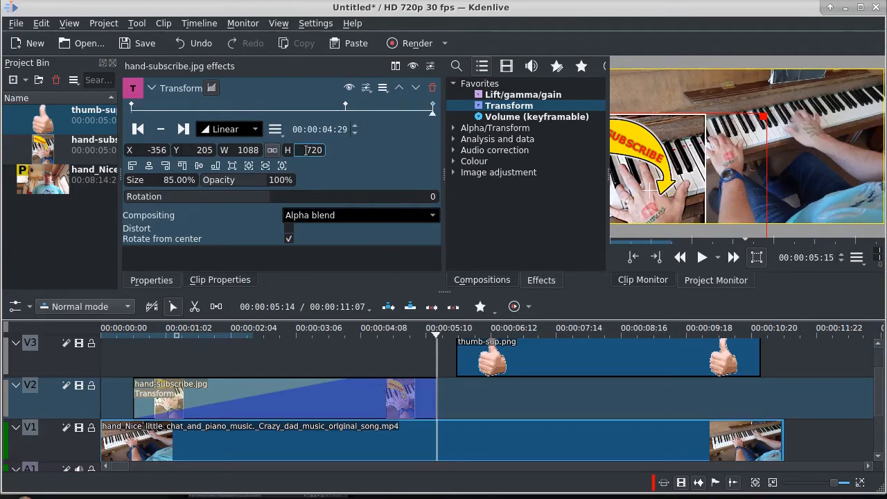
drag(309, 149, 329, 153)
text(5)
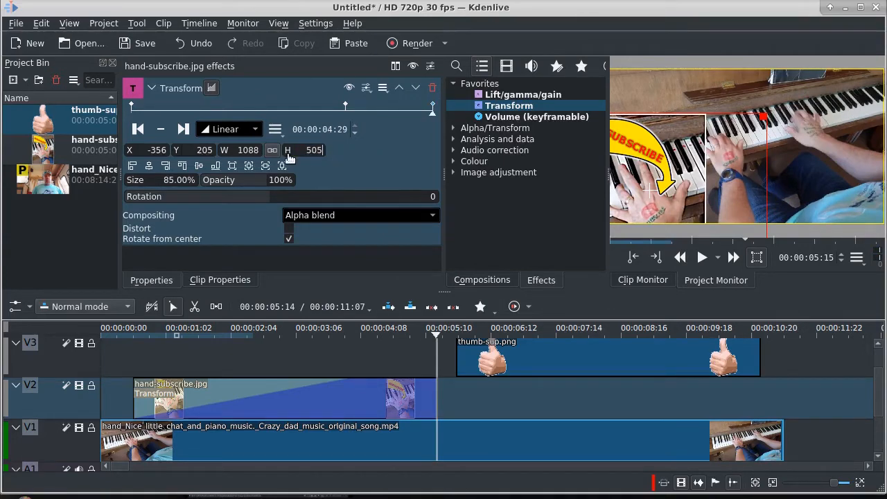
text(05)
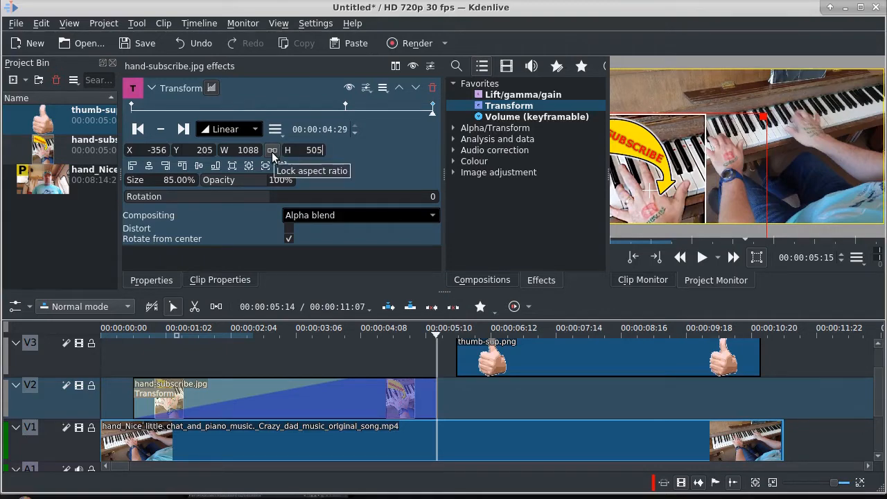
key(Return)
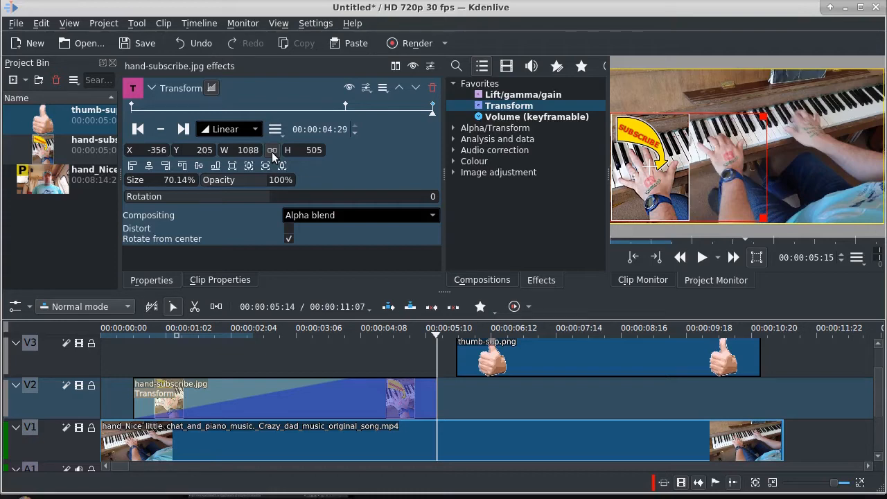
Play the timeline from just before hand-subscribe.jpg to check how the image fades in, shrinks and moves into the corner
click(136, 329)
drag(133, 330, 119, 330)
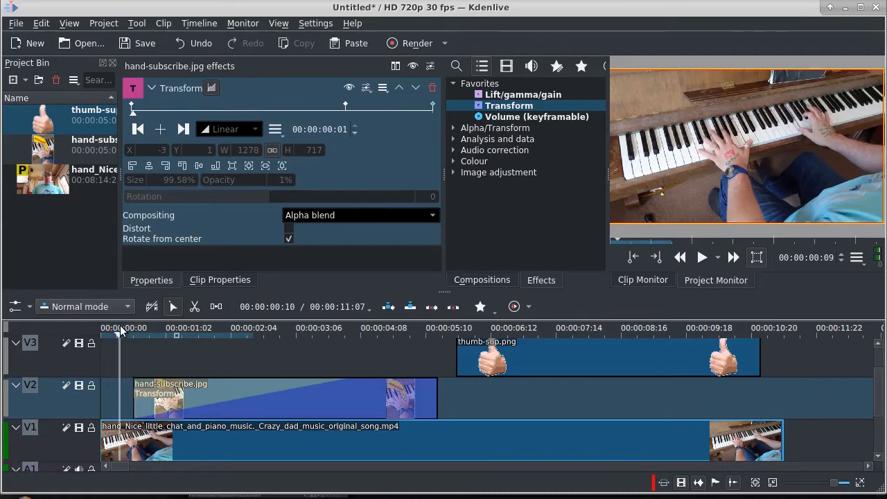
click(702, 257)
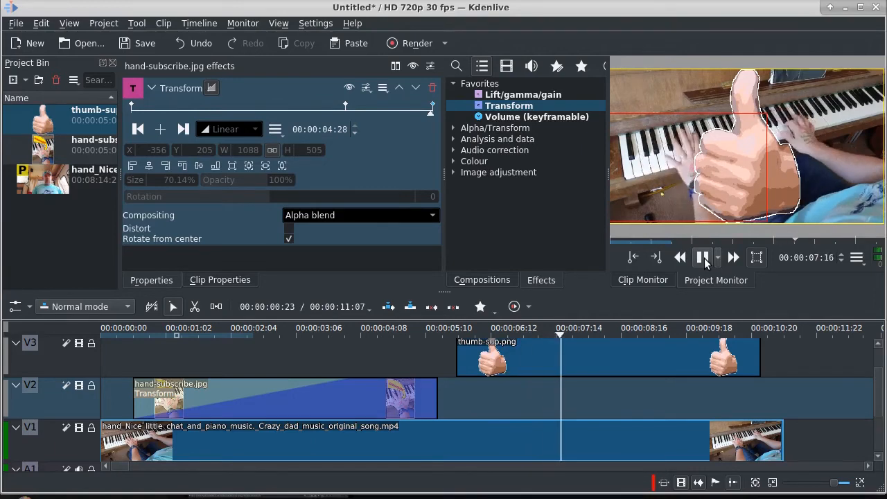
click(702, 258)
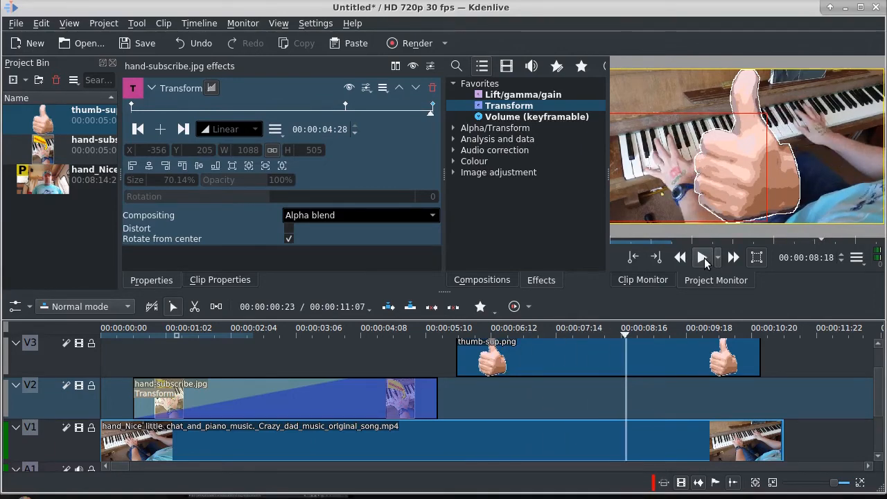
Apply the Transform effect to thumb-sup.png on track V3 and shrink the image to about 88%, at about X 50, Y 89
click(492, 356)
scroll(493, 356, up, 1)
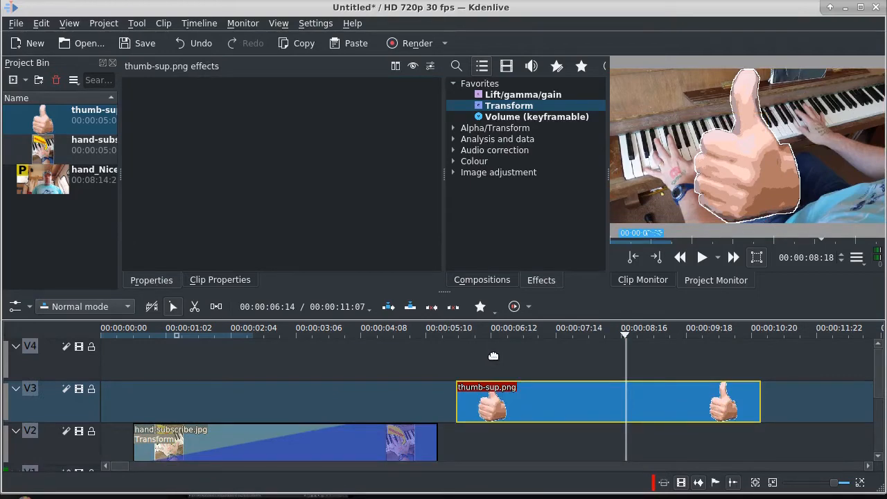
click(479, 108)
double_click(479, 108)
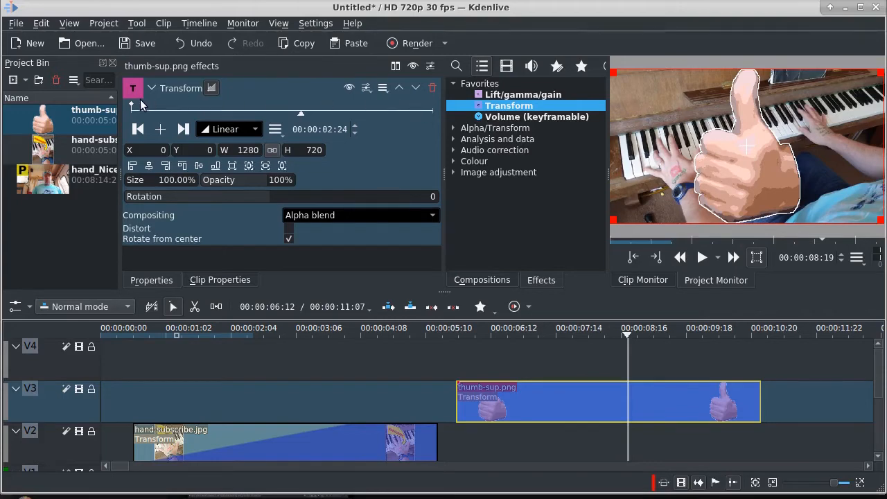
drag(612, 70, 623, 90)
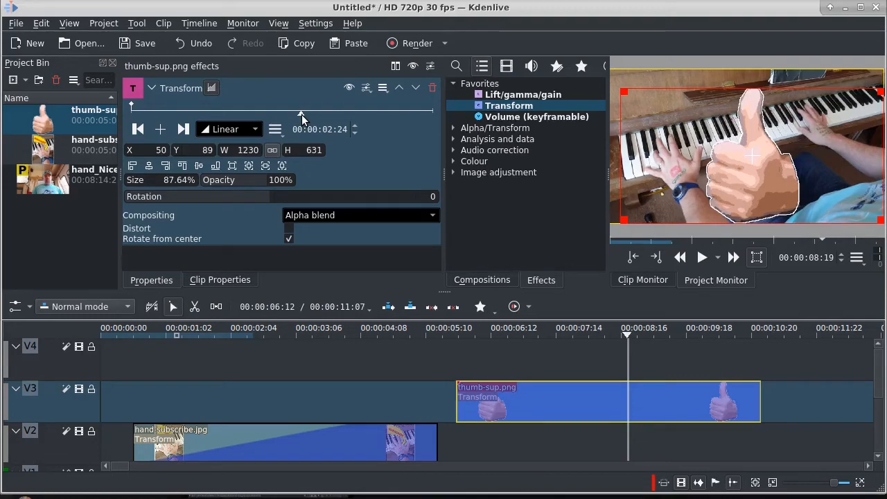
Add a keyframe at 00:00:02:25 shrinking thumb-sup.png to about 52% at about X 727, Y 292, and another keyframe at the clip's end
key(Left)
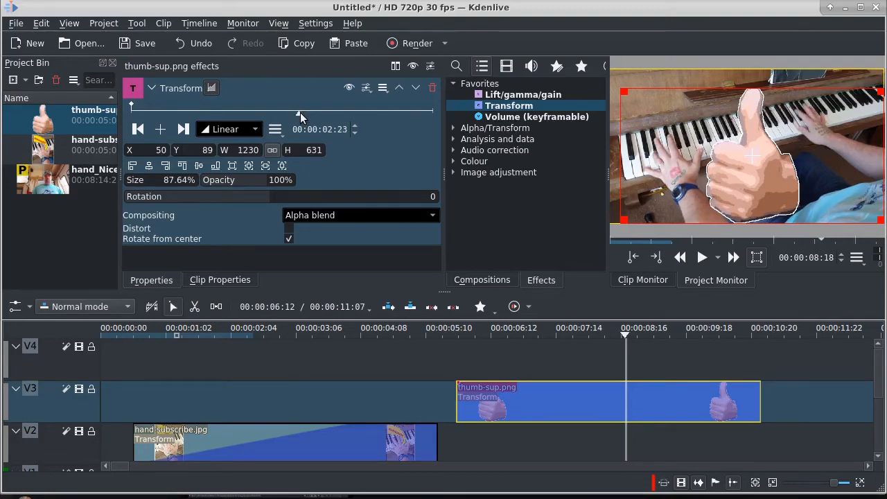
key(Right)
key(Right)
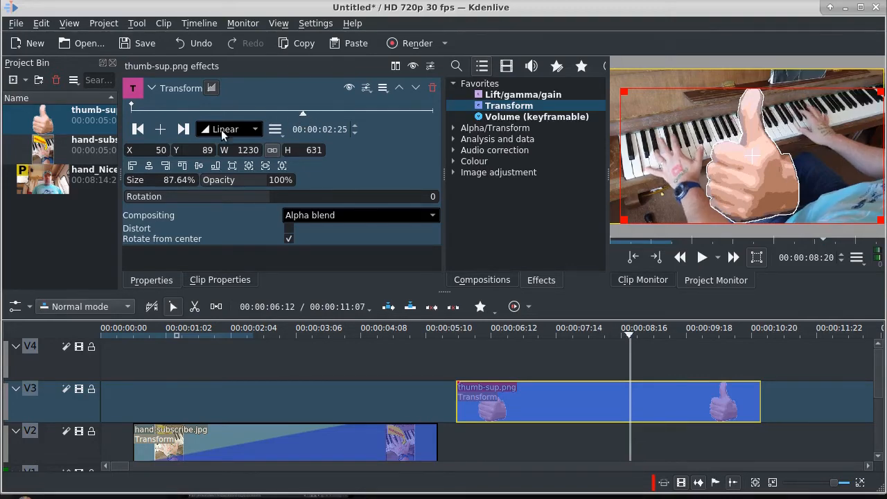
click(160, 129)
drag(622, 91, 749, 142)
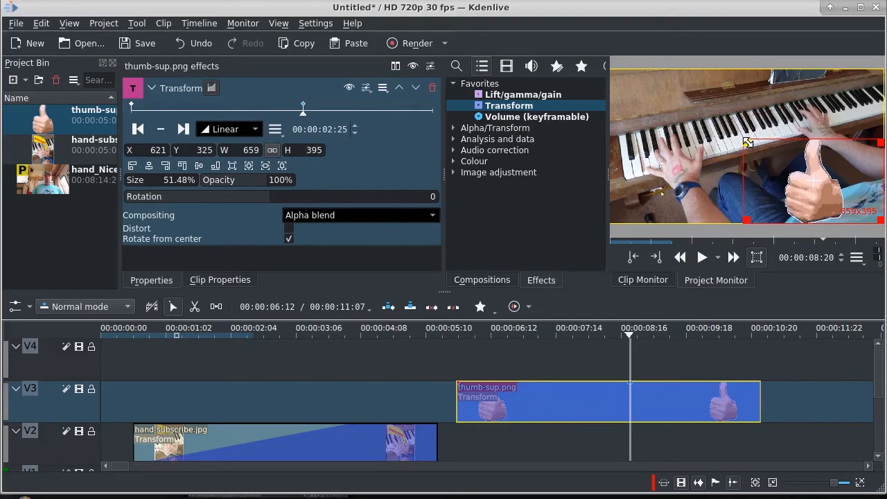
drag(814, 182, 837, 174)
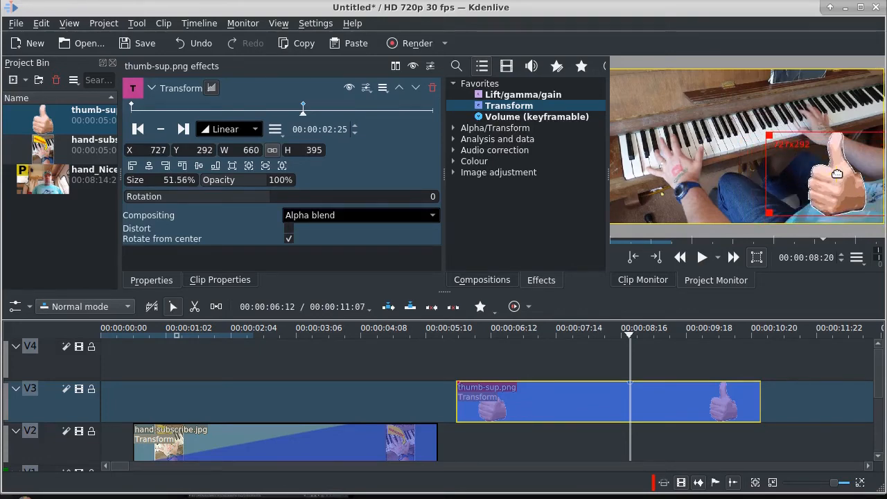
click(432, 109)
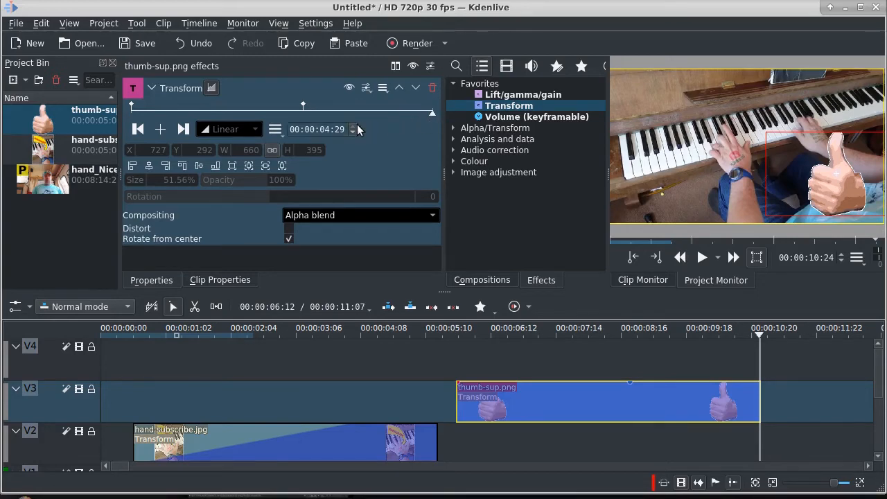
click(161, 130)
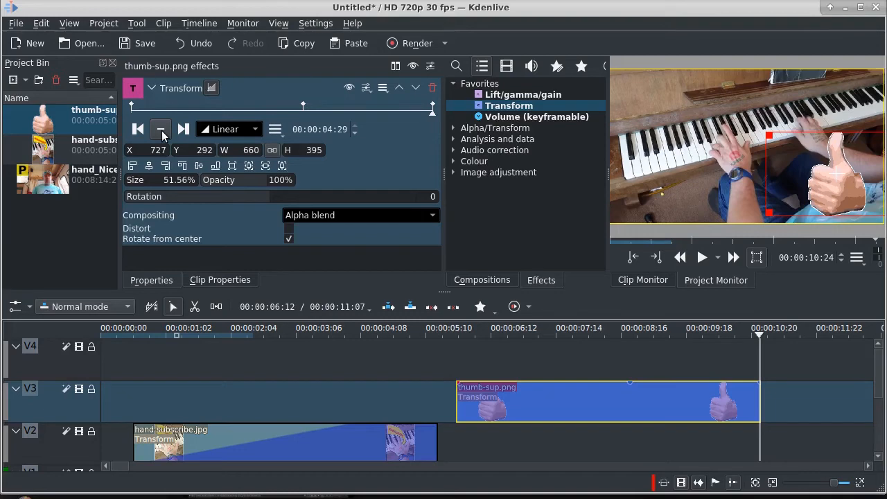
Play the timeline from its beginning to past thumb-sup.png to check how both overlay images appear, shrink and move
click(103, 331)
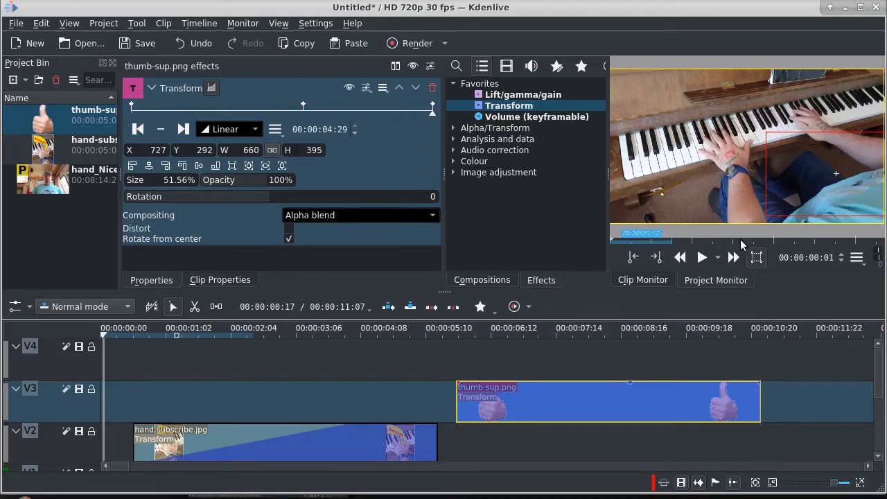
click(734, 261)
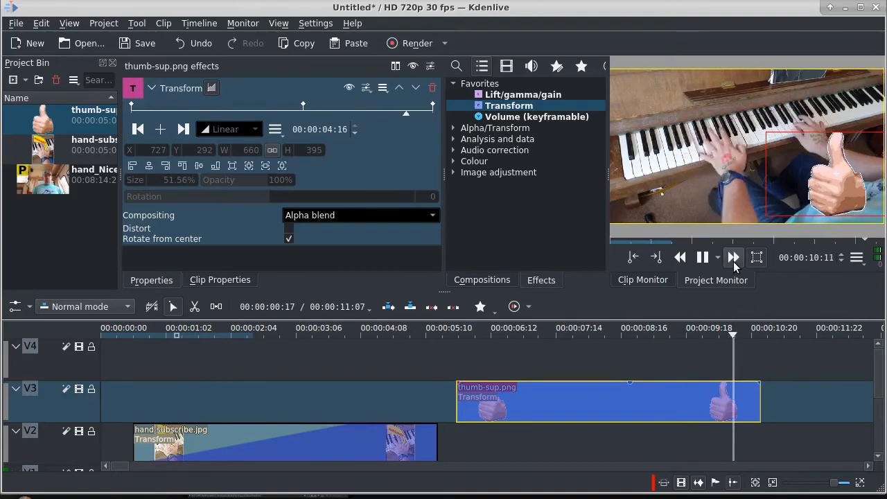
click(708, 264)
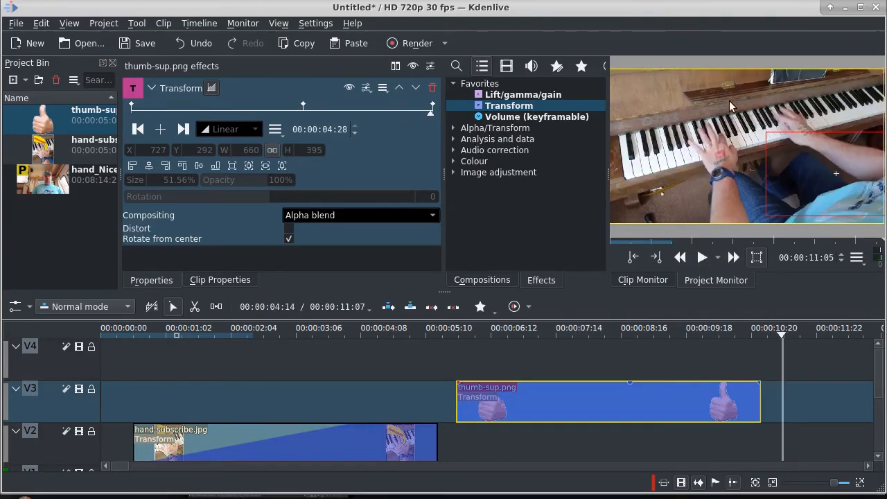
Insert a new video track above V4
click(45, 348)
right_click(46, 347)
click(71, 354)
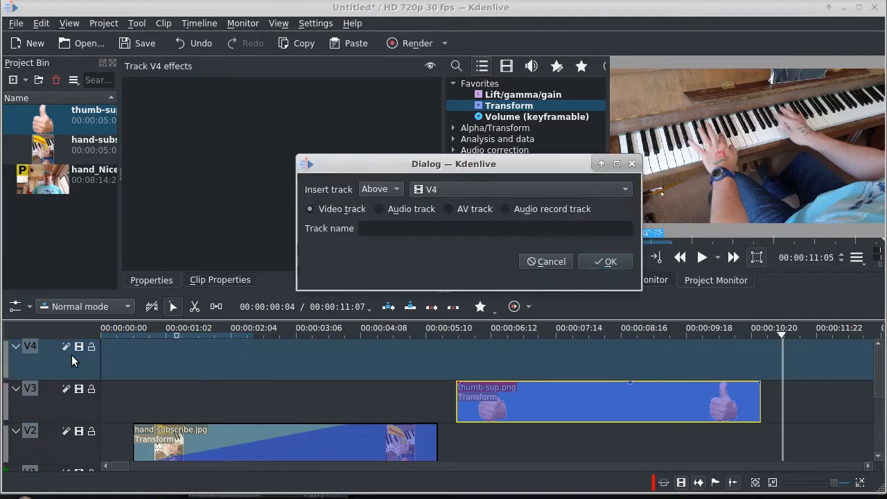
click(610, 261)
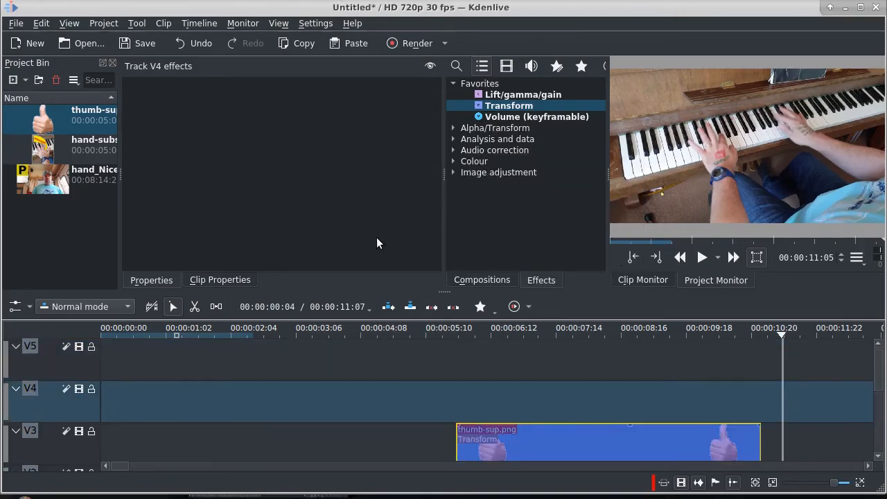
Create a 5-second title clip with a fully transparent background, setting the background opacity to 0
click(66, 24)
click(103, 23)
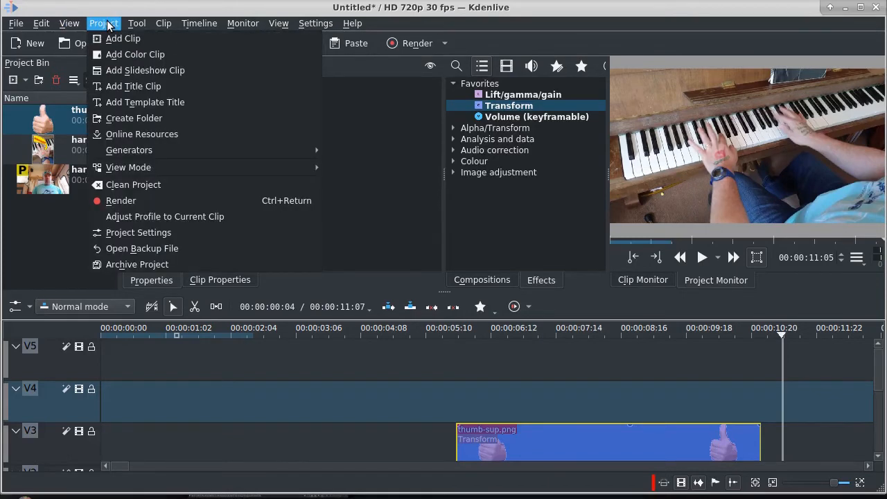
click(94, 23)
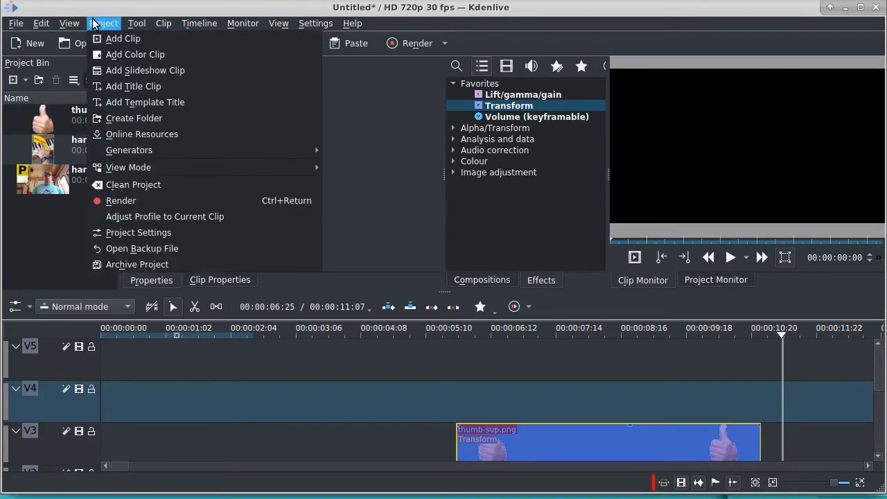
click(95, 86)
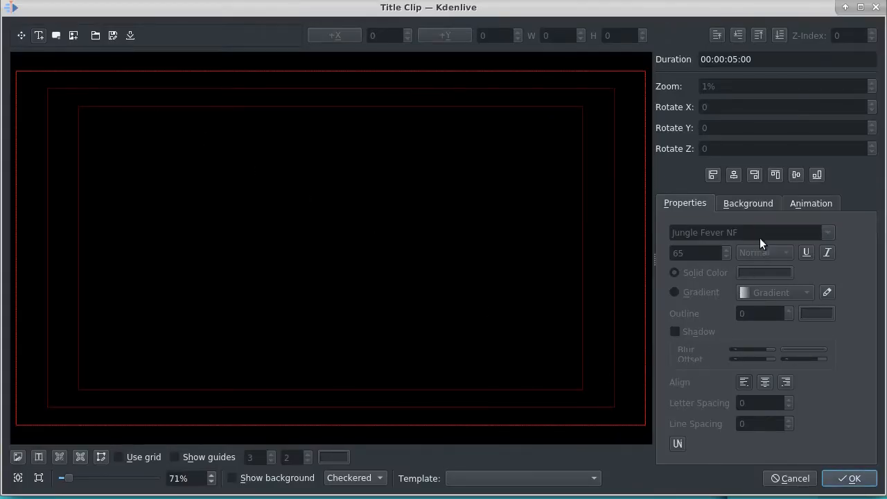
click(751, 206)
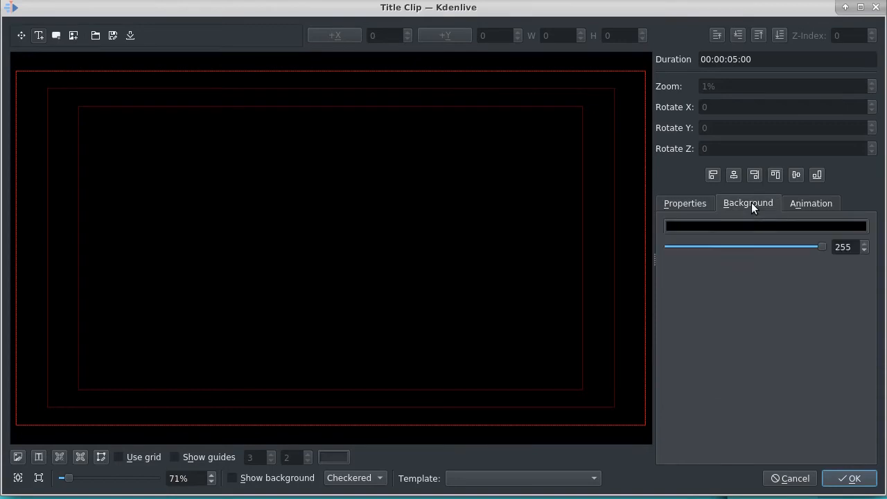
click(817, 227)
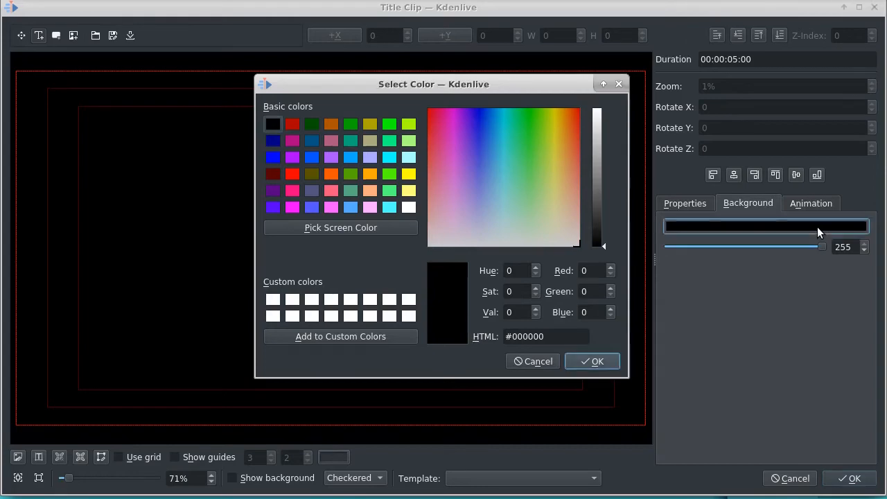
drag(821, 246, 665, 254)
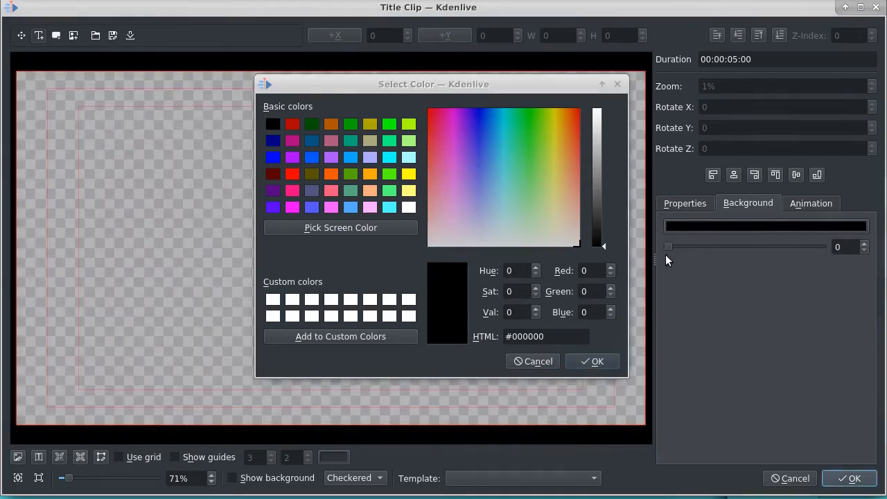
click(847, 478)
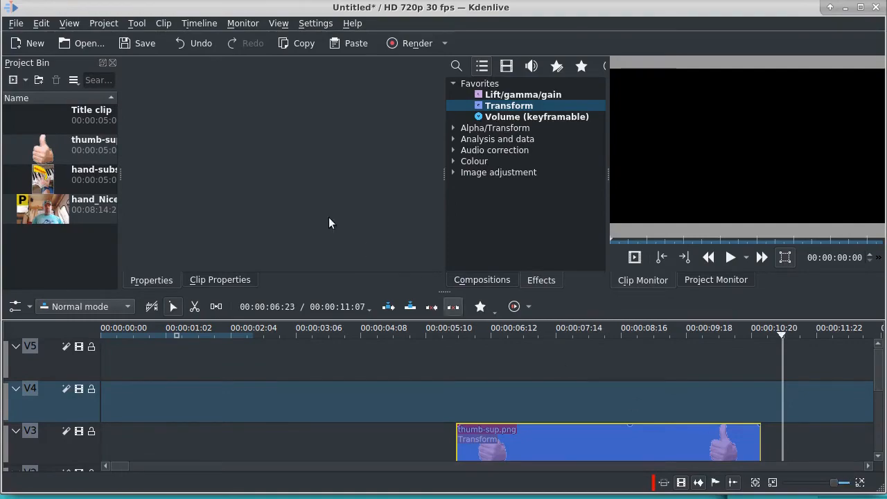
Reopen the title clip for editing and add the text "KDENLIVE TUTORIAL ADD TEXT AND IMAGES" in the upper part of the frame
double_click(83, 120)
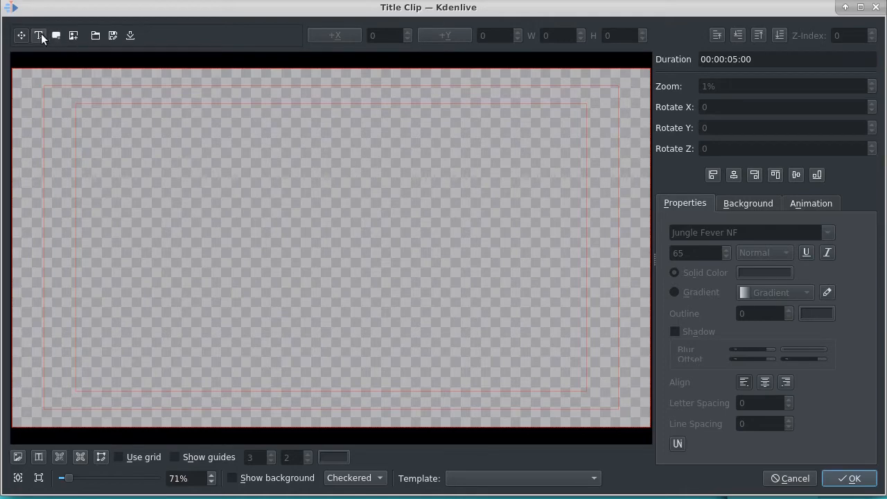
click(208, 153)
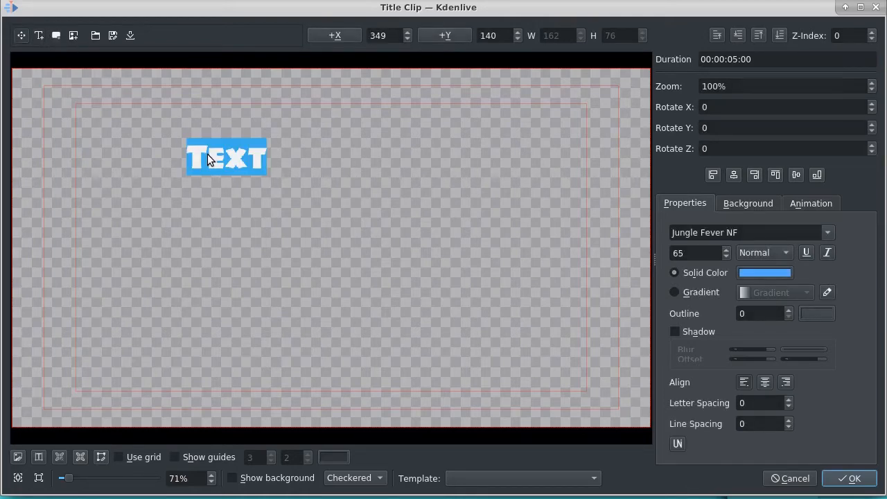
text(KDN)
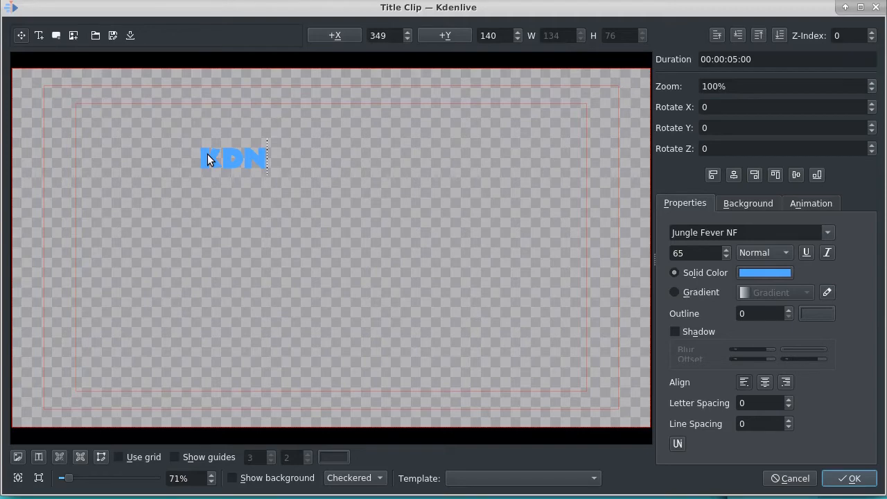
key(BackSpace)
text(ENLIVE)
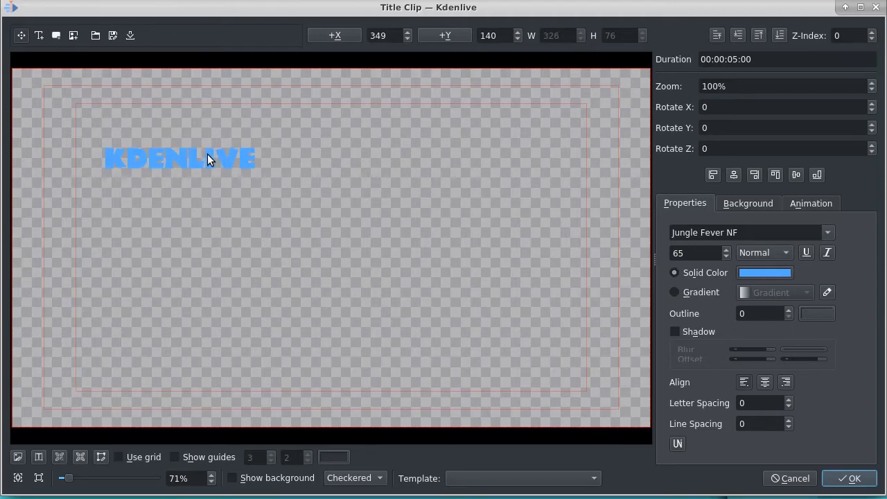
text( TUTO)
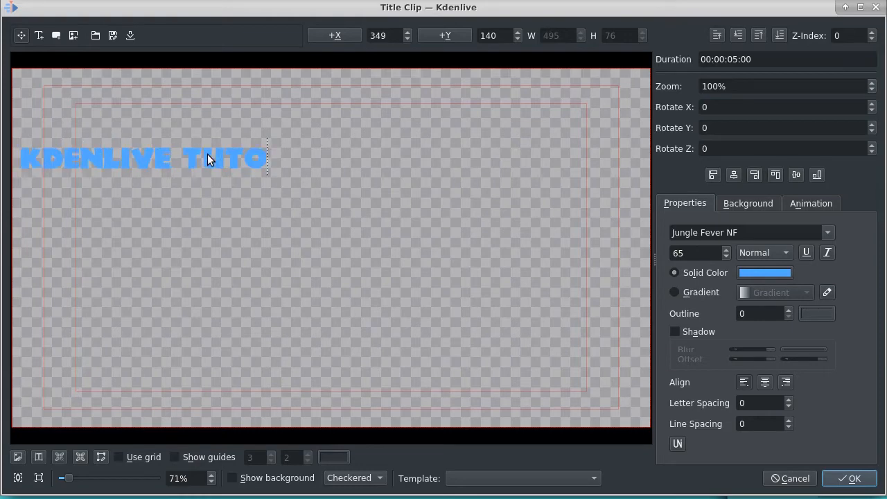
text(RIAL)
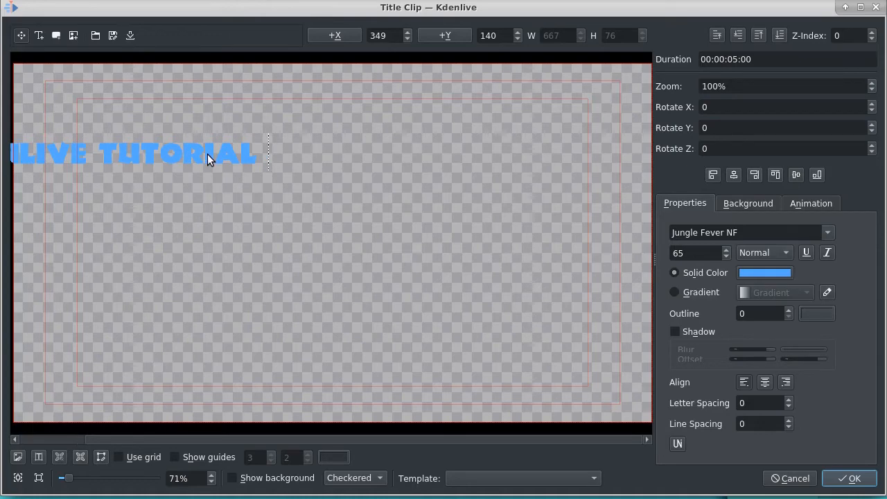
text( A)
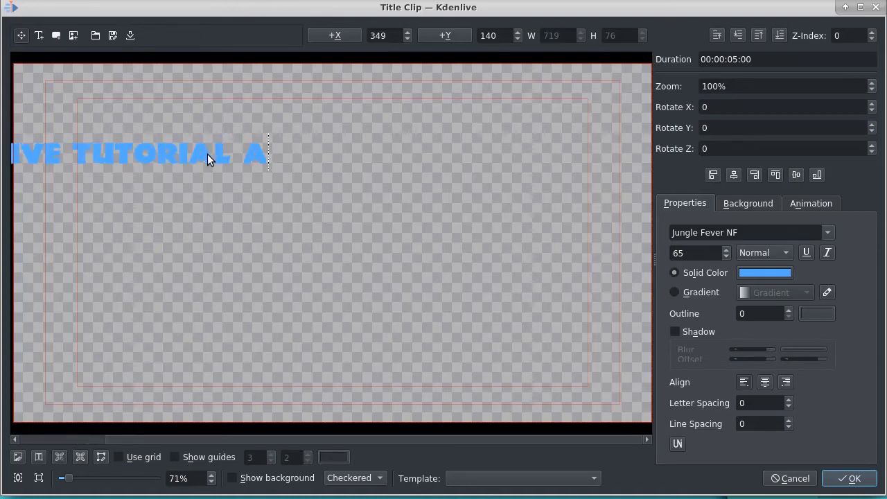
text(DD TEXT)
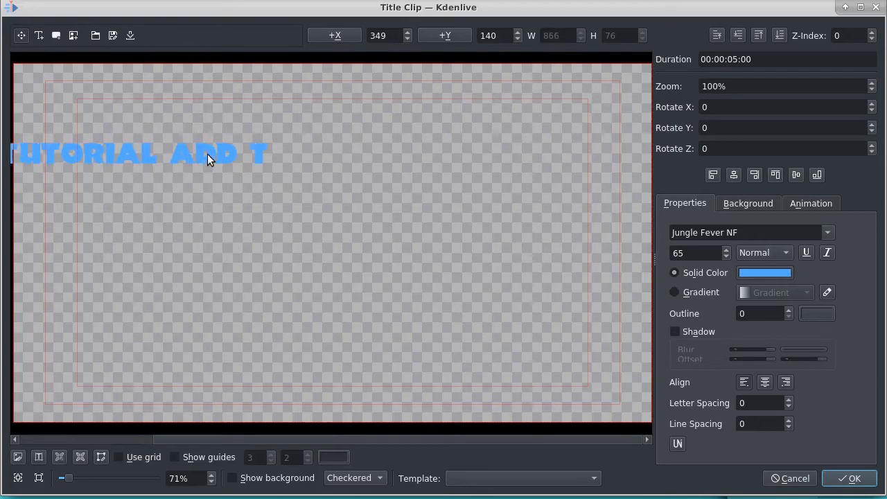
text( AN)
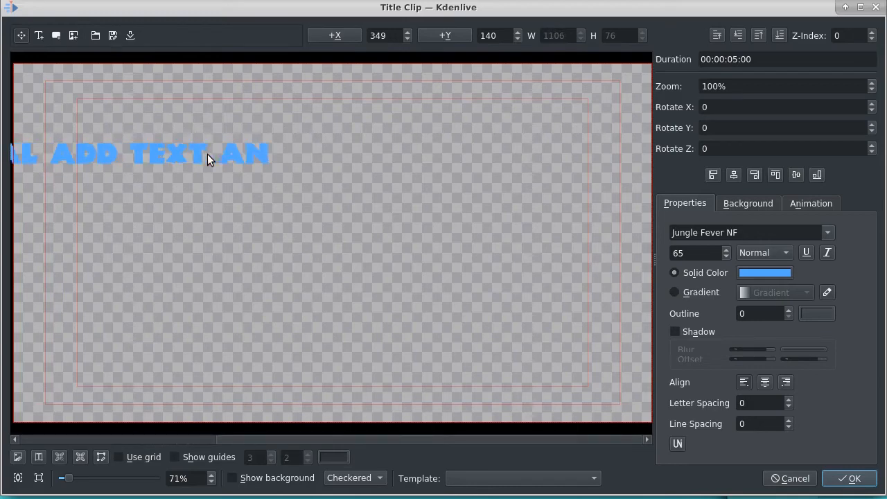
text(D IMAGES)
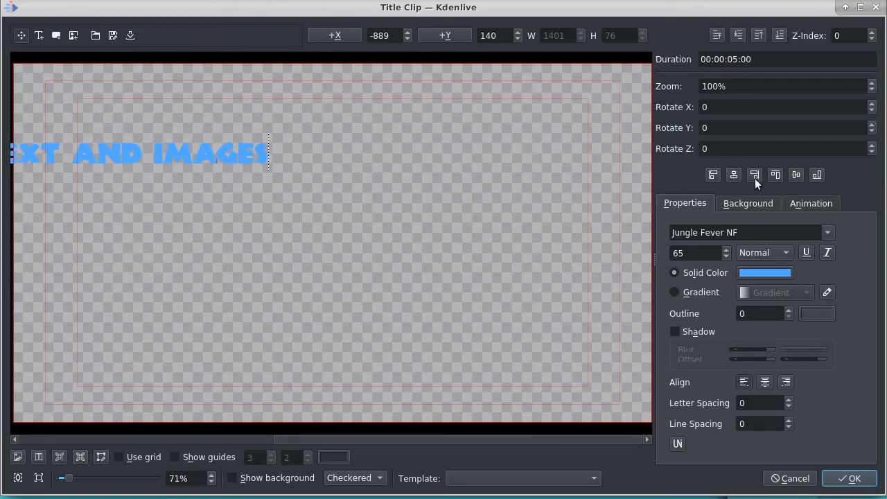
Reduce the title text's font size to 42 and centre the text horizontally in the frame
click(733, 176)
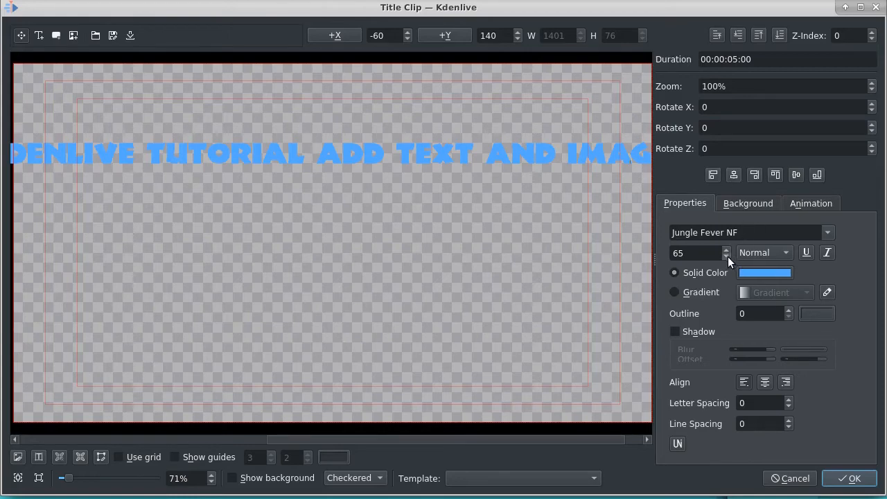
scroll(726, 258, down, 8)
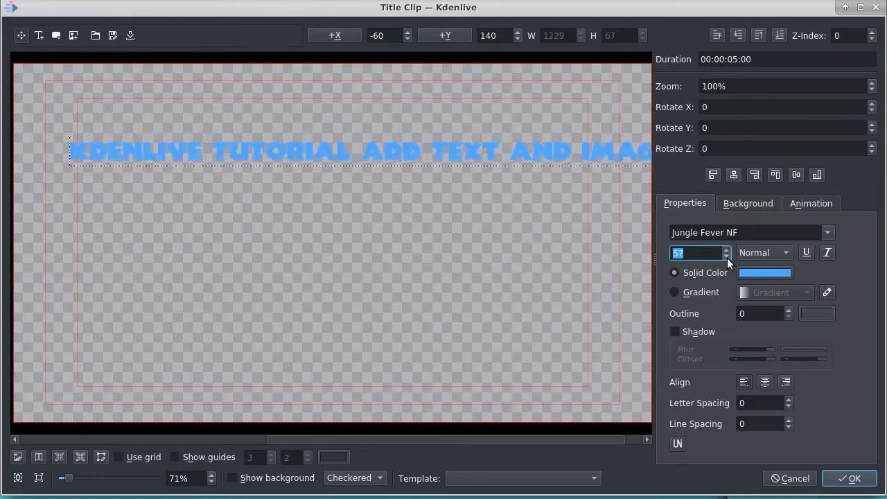
scroll(727, 257, down, 6)
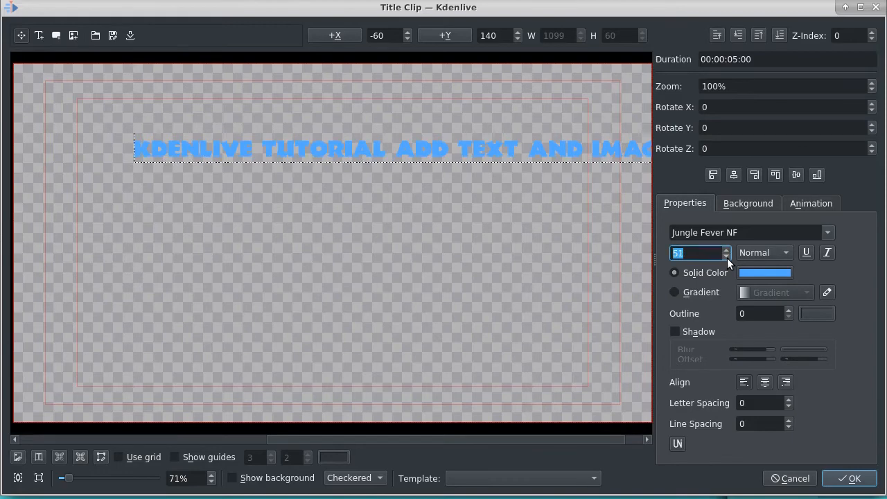
click(736, 173)
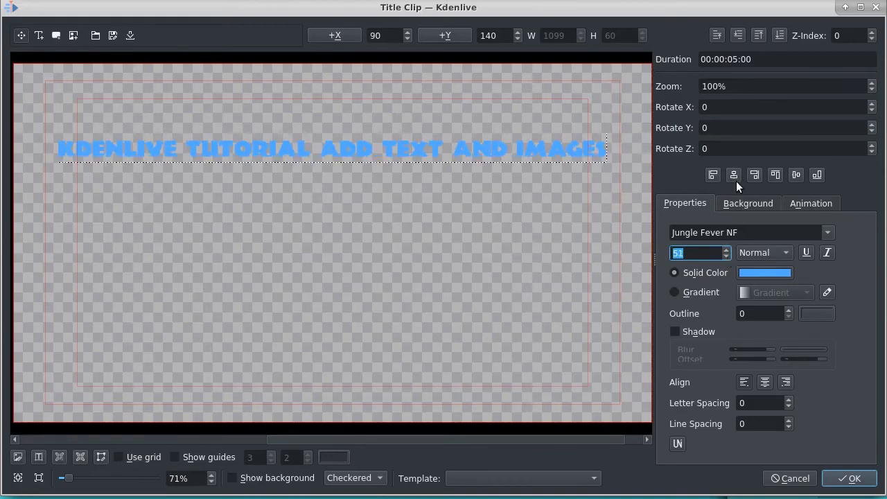
scroll(726, 257, down, 9)
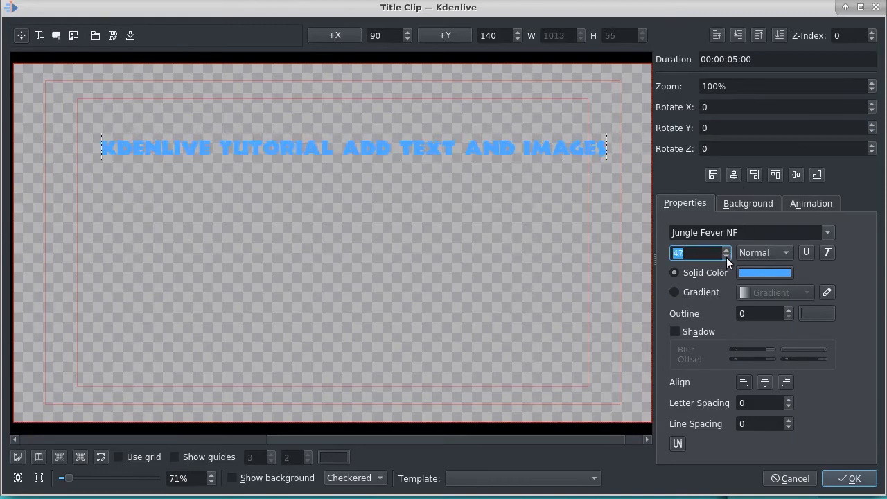
click(735, 175)
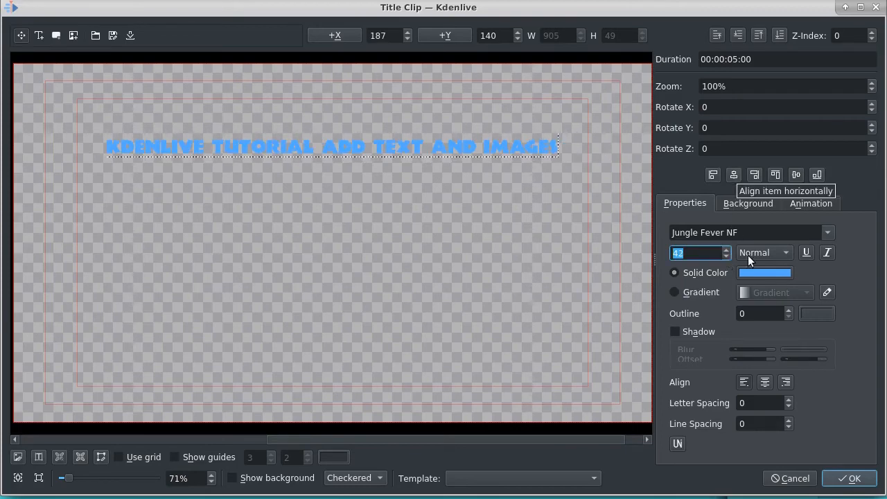
Set the title text's solid fill colour to red, #ff0000
click(764, 274)
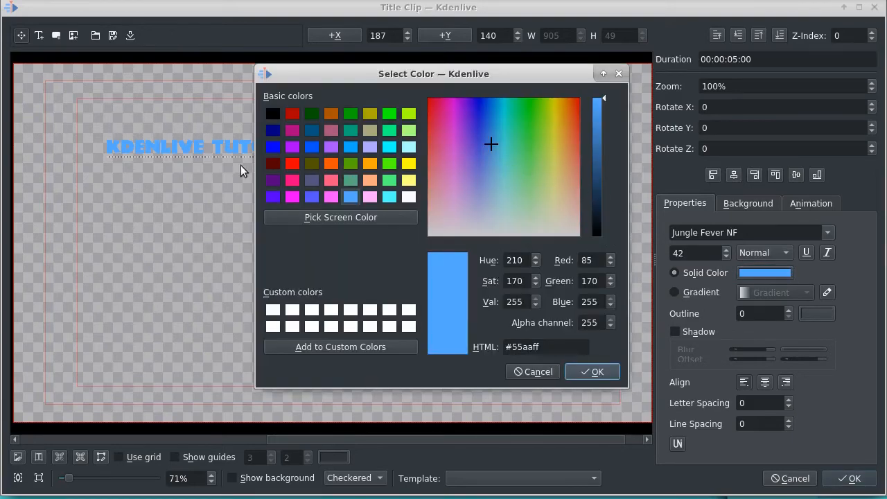
click(292, 163)
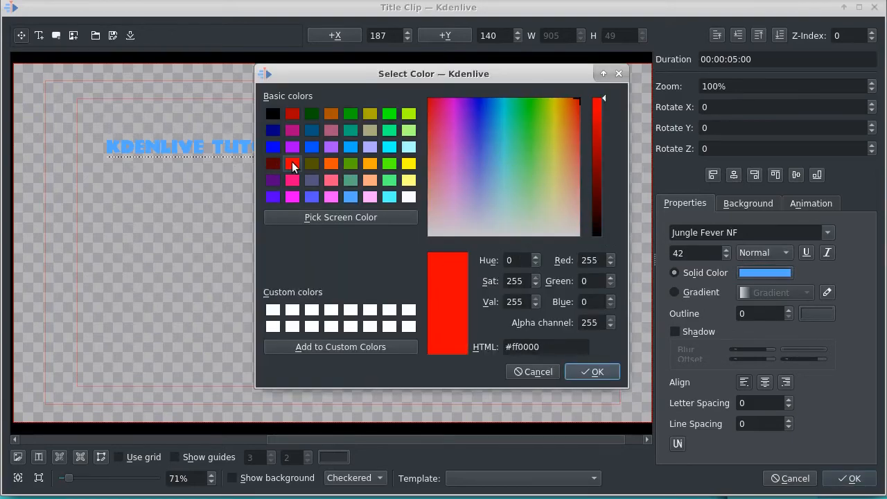
click(593, 373)
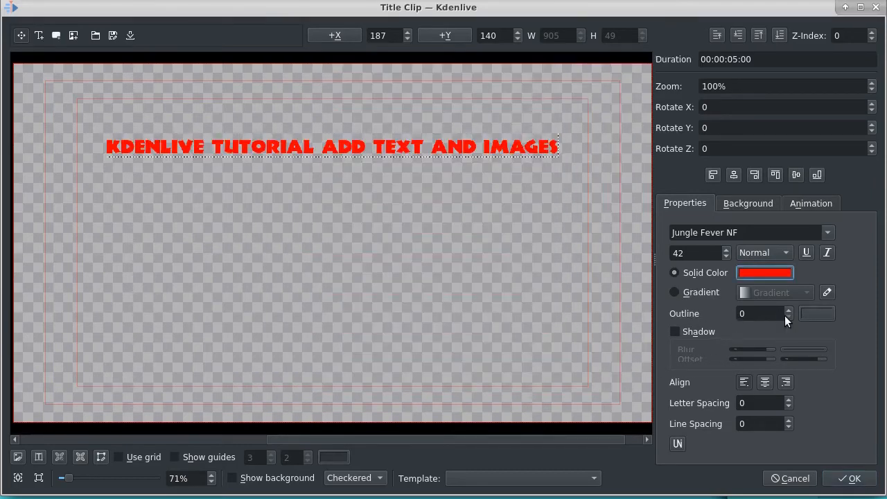
Set the title text's outline colour to white, #ffffff
click(810, 313)
drag(525, 181, 421, 244)
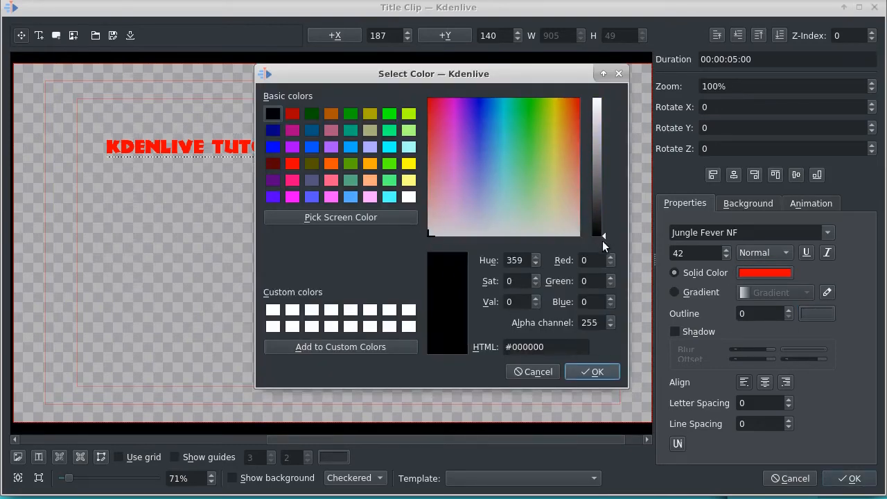
drag(603, 234, 589, 80)
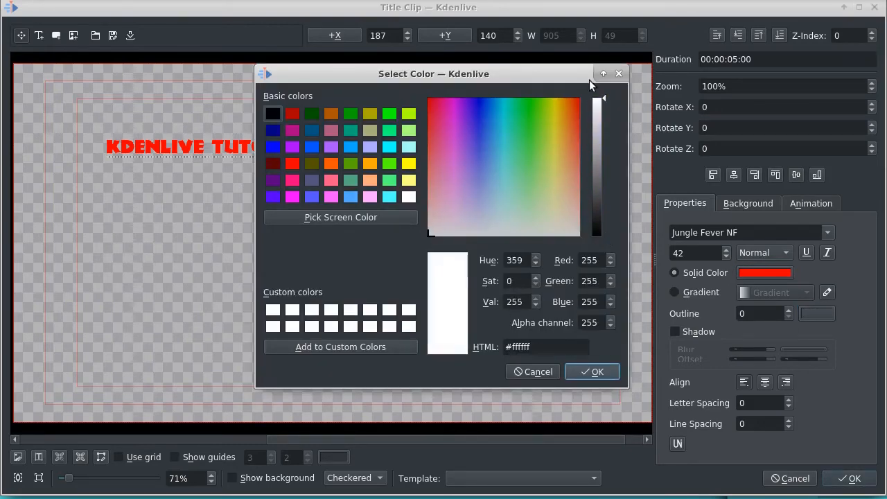
click(596, 373)
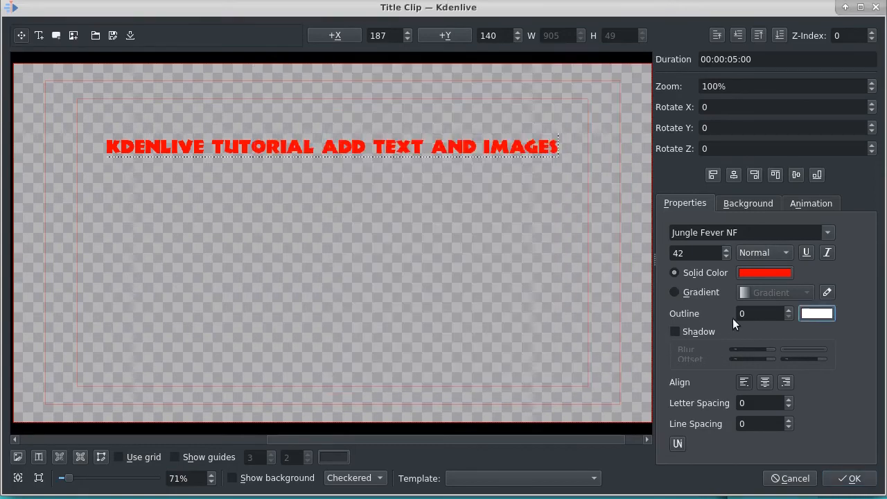
Increase the title text's outline width to 14
click(788, 309)
click(788, 309)
click(788, 310)
click(788, 310)
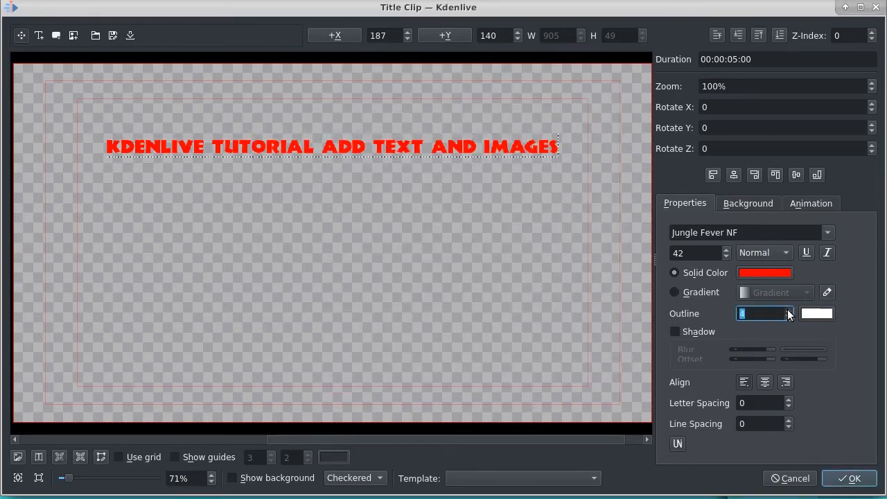
click(787, 310)
click(788, 309)
click(787, 309)
double_click(788, 309)
click(788, 309)
click(788, 310)
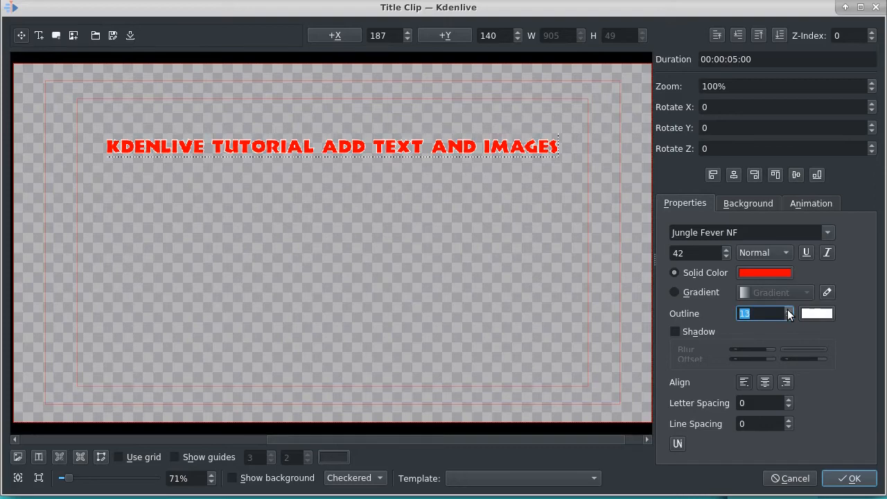
click(788, 310)
Move the title text slightly higher in the frame, to about X 180, Y 109, and save the title clip
click(375, 147)
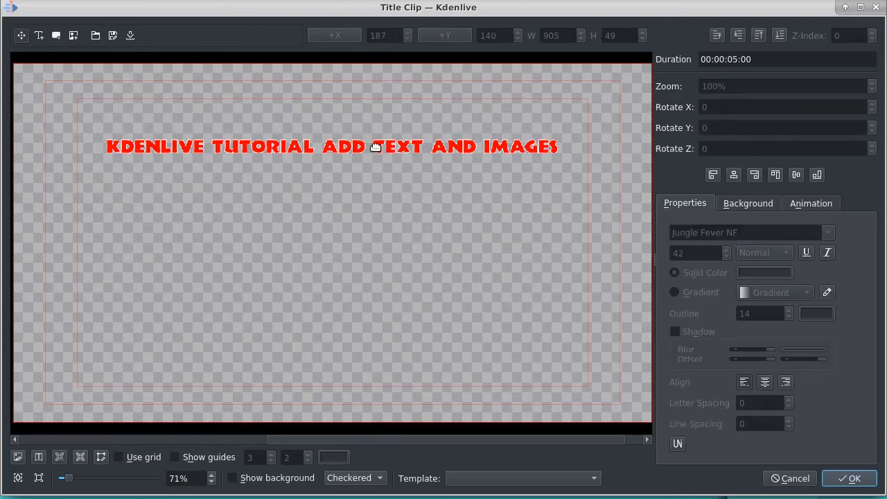
drag(375, 146, 372, 132)
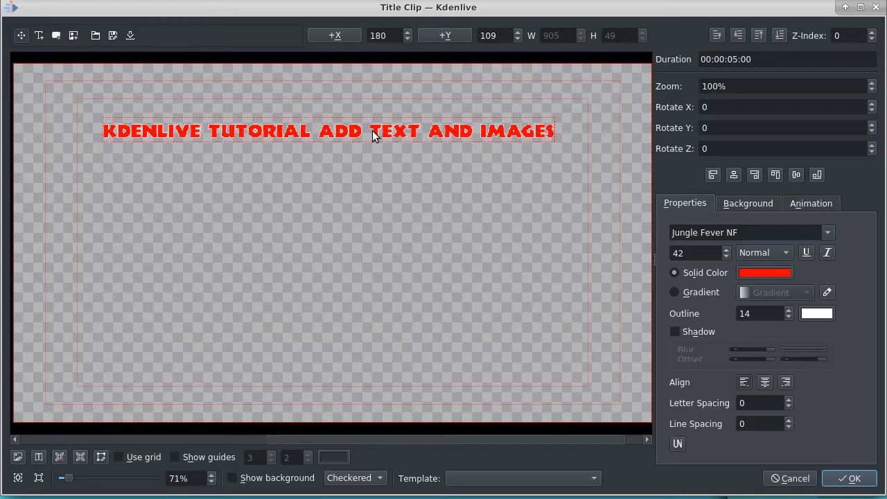
click(850, 478)
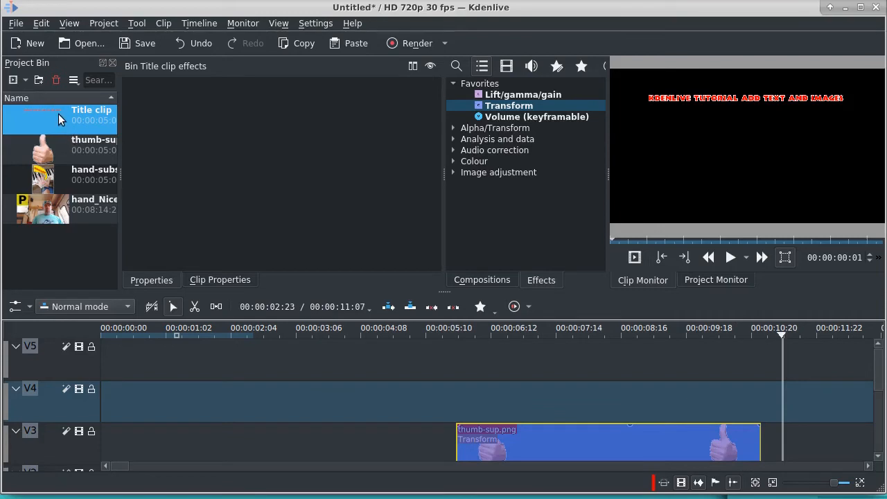
Place the title clip at the start of track V4 and extend it to the end of the thumb-sup.png clip
drag(58, 114, 105, 409)
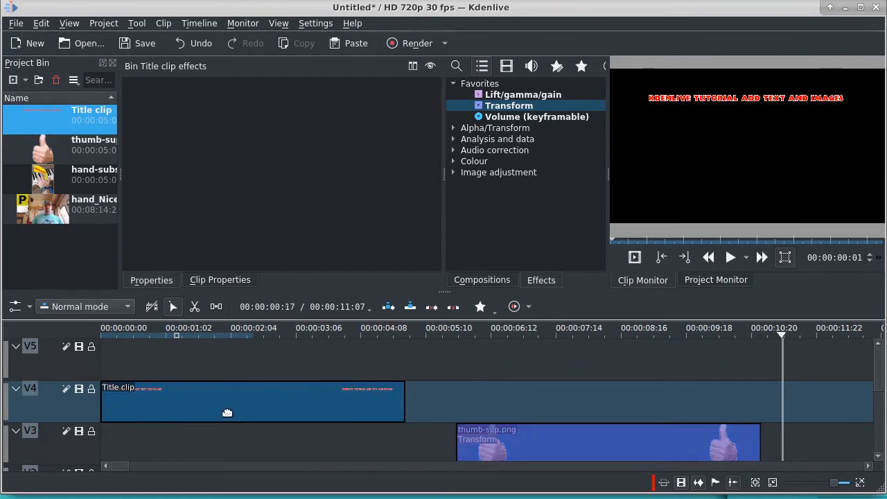
click(404, 400)
drag(406, 400, 757, 400)
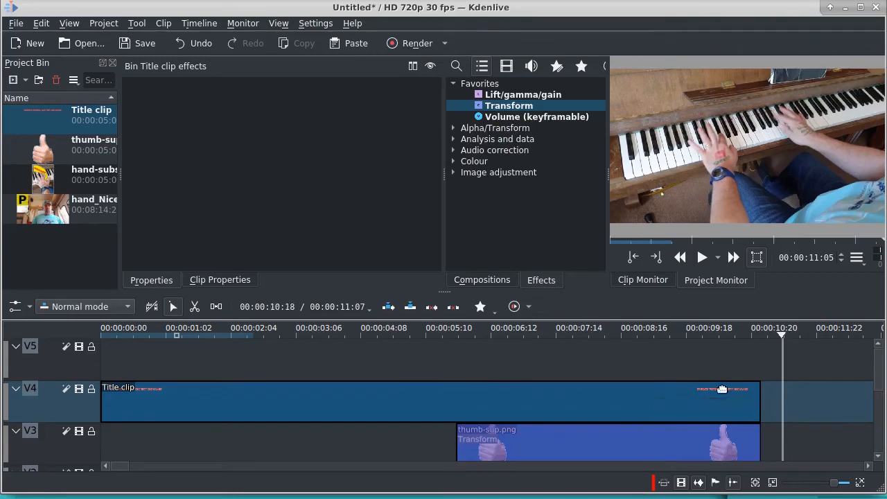
Apply a Transform effect to the title clip on V4, enlarging it to about 117% and repositioning it to about X -189, Y -71
click(624, 328)
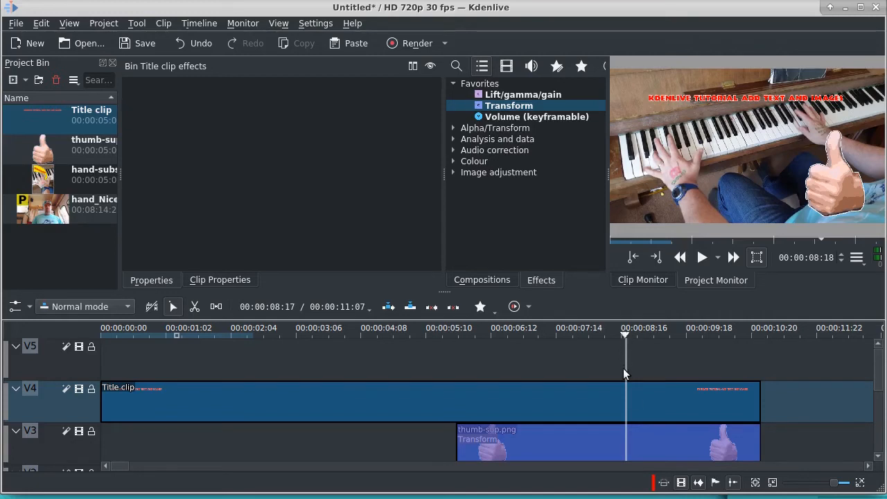
click(773, 483)
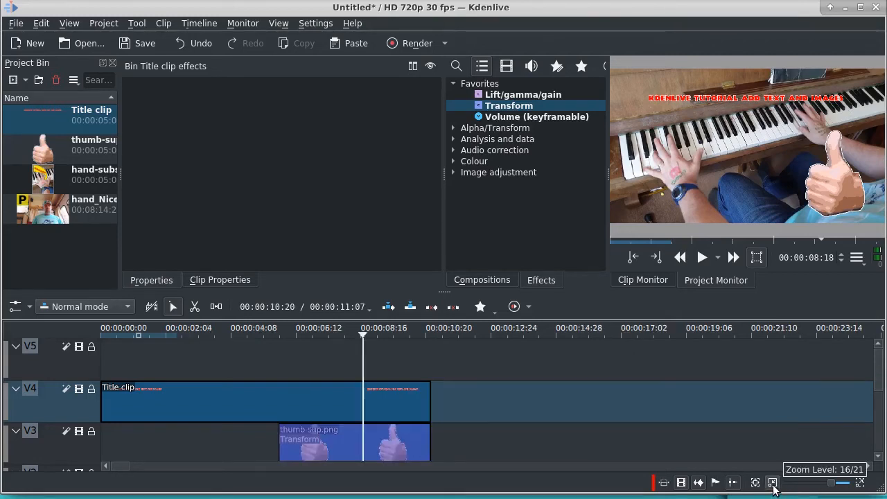
click(241, 395)
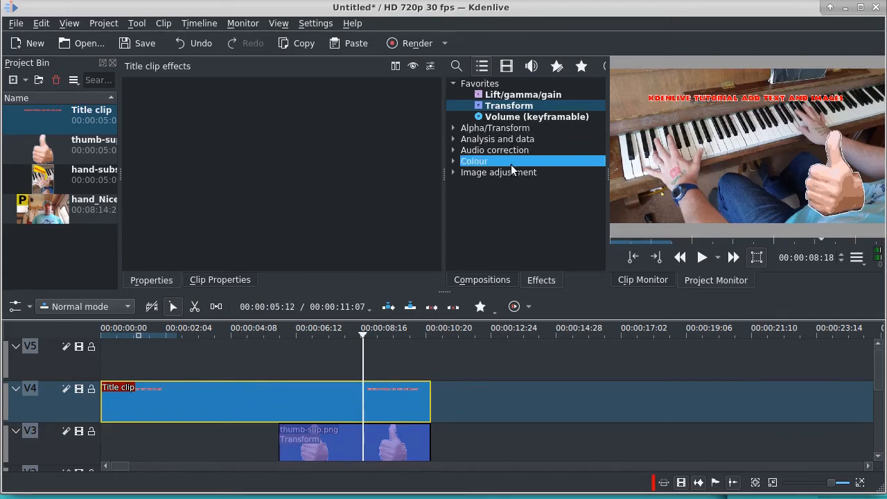
double_click(493, 106)
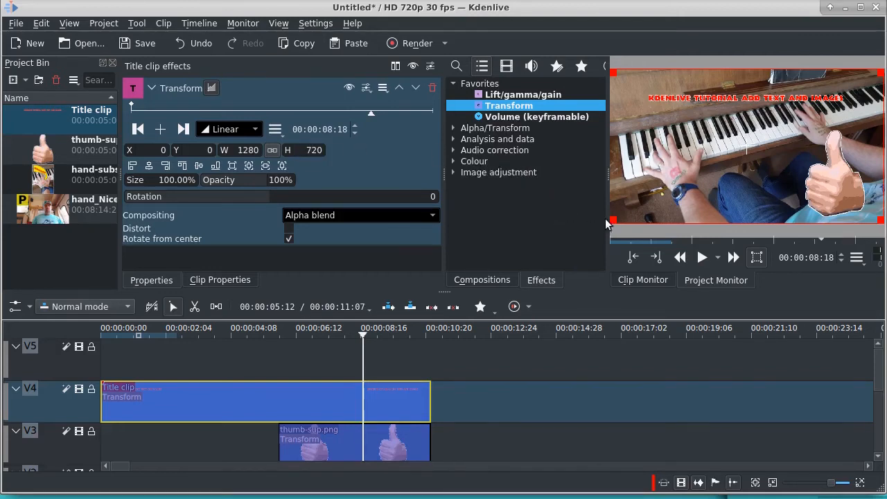
drag(614, 221, 554, 246)
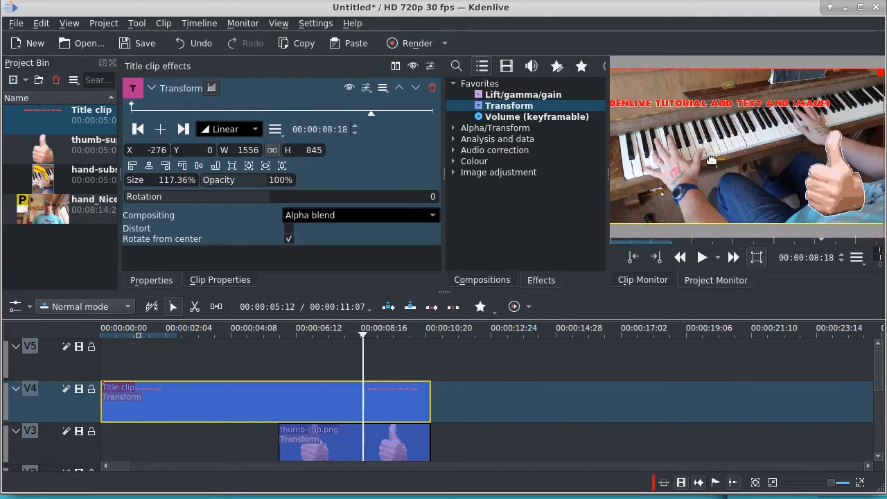
drag(715, 160, 733, 144)
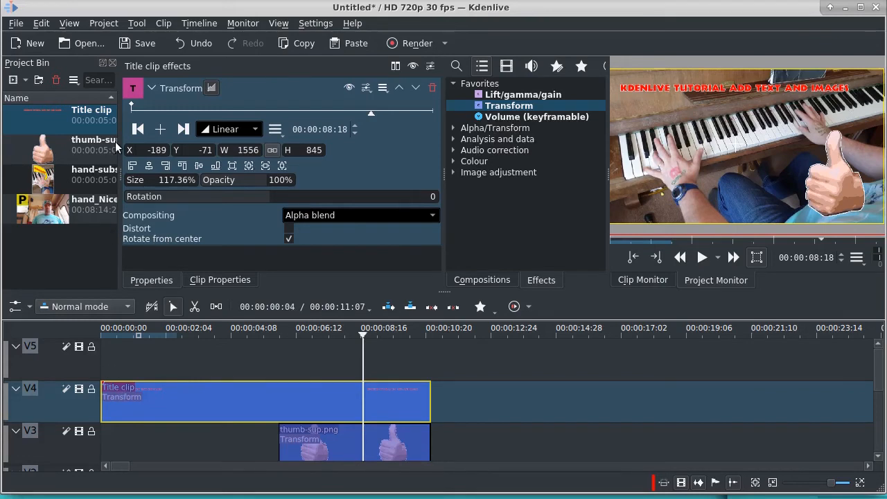
Set the title clip's Transform opacity to 0% at the first keyframe, 00:00:00:00
click(131, 106)
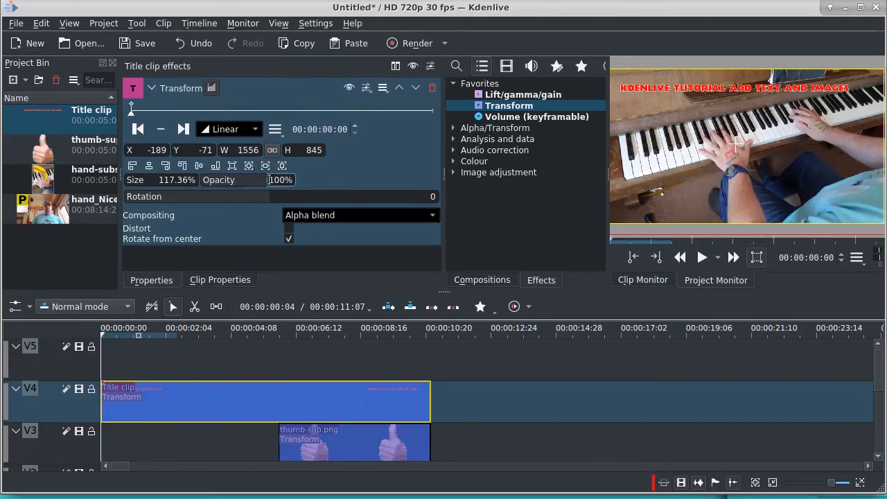
drag(269, 180, 299, 181)
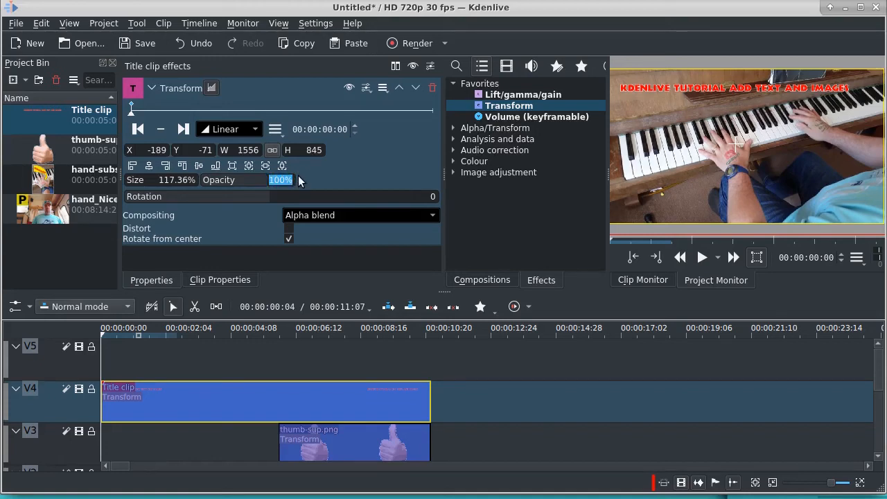
click(276, 180)
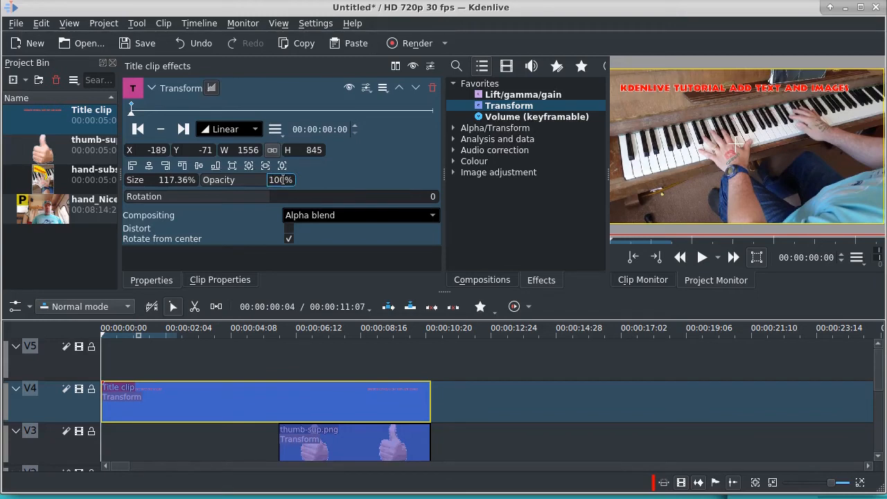
double_click(270, 180)
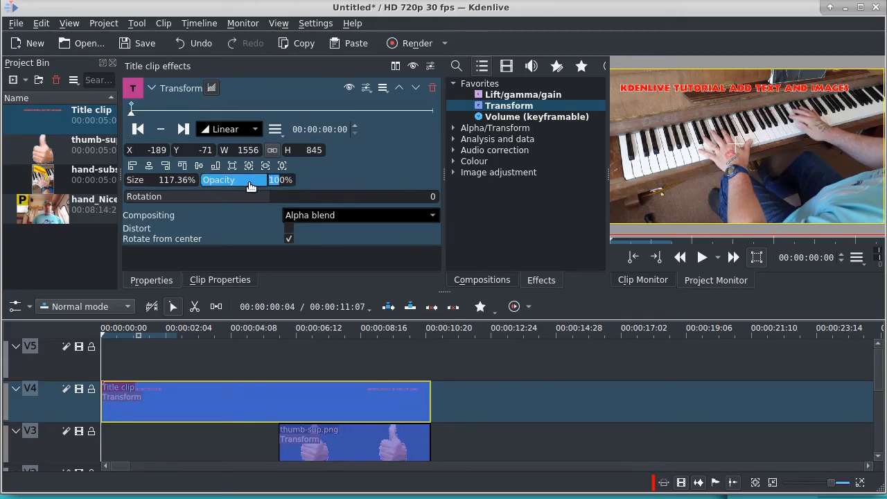
text(0)
key(Return)
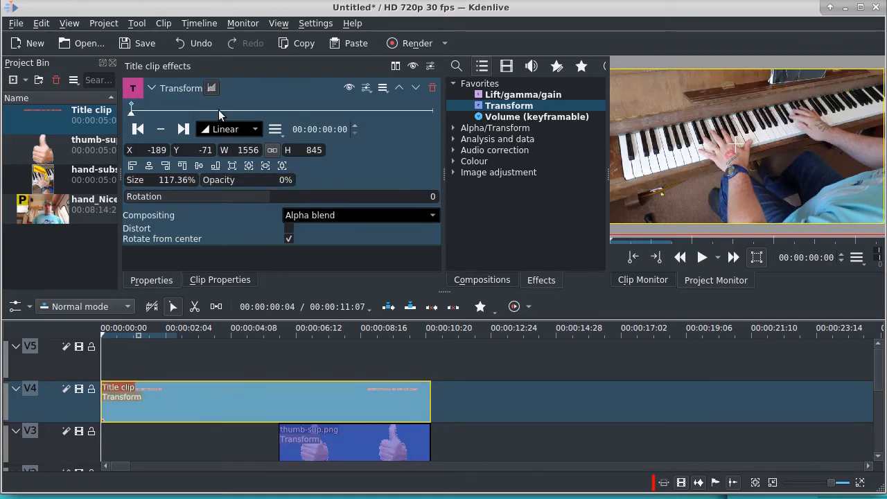
Add a second Transform keyframe to the title clip at about 00:00:02:12, keeping the opacity at 0%
click(189, 326)
click(182, 333)
click(175, 326)
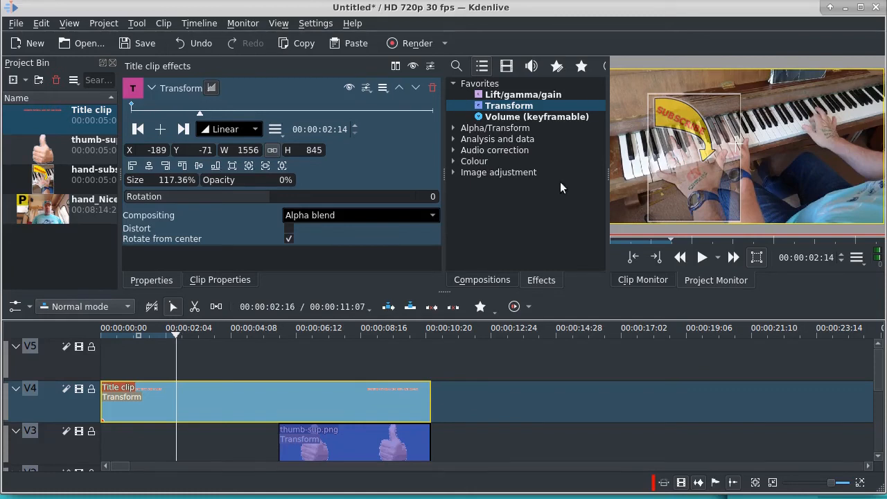
click(198, 112)
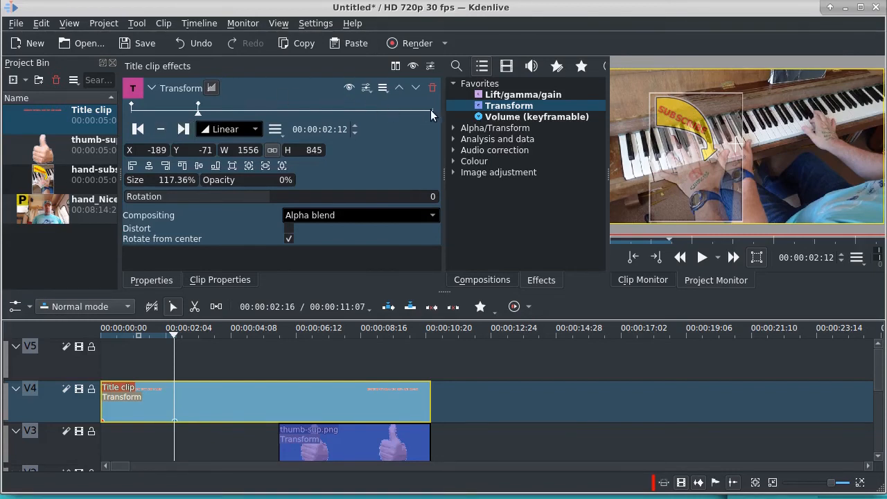
Add a Transform keyframe to the title clip at 00:00:06:13 with 100% opacity, and play the fade-in from the start
click(299, 108)
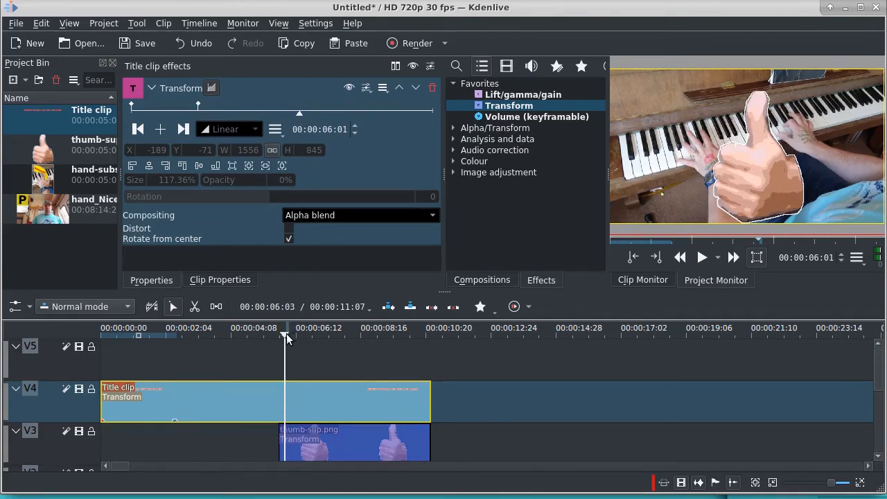
drag(286, 333, 296, 336)
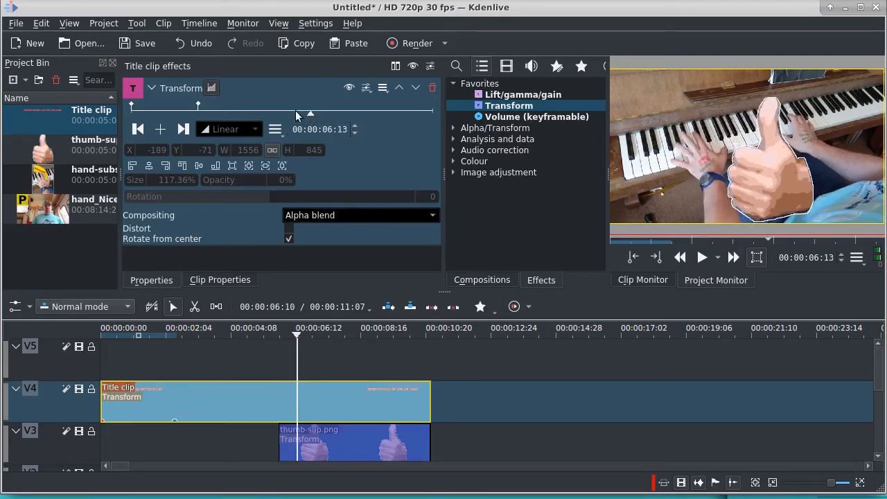
click(161, 129)
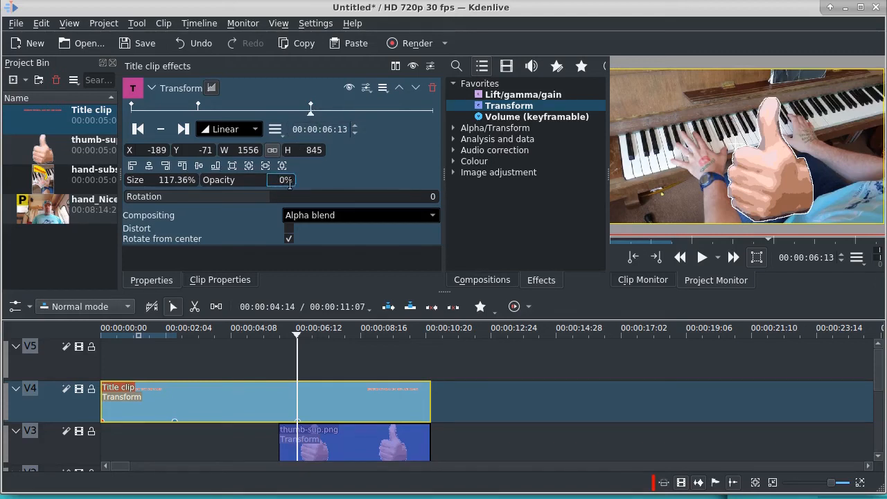
text(0)
key(Return)
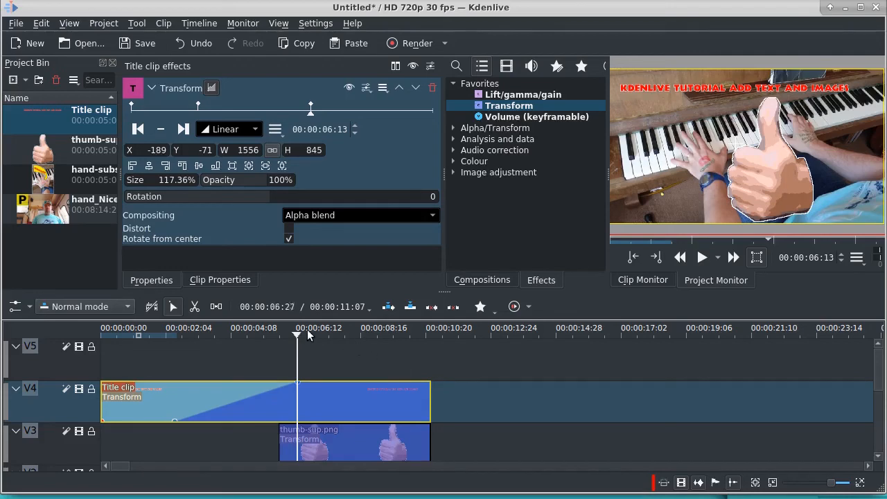
drag(297, 335, 79, 341)
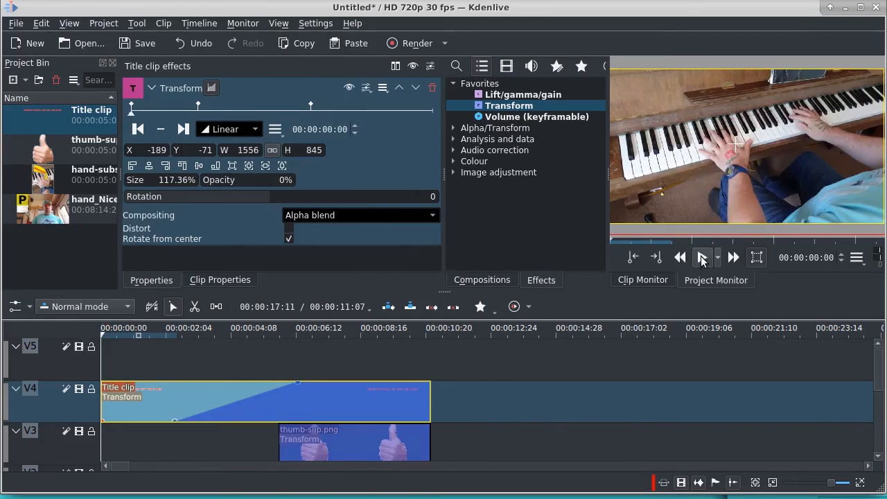
click(702, 257)
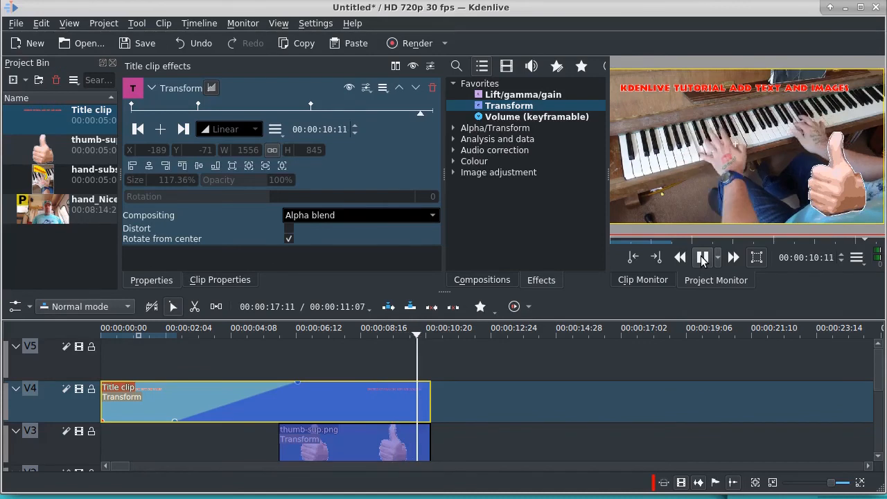
click(702, 258)
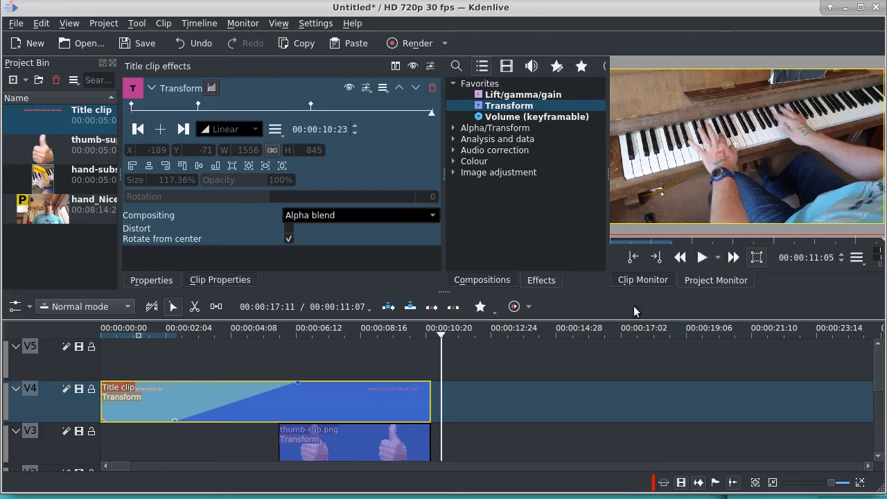
Extend the hand-subscribe.jpg clip on V2 so it ends together with the thumb-sup.png clip on V3
drag(877, 380, 872, 404)
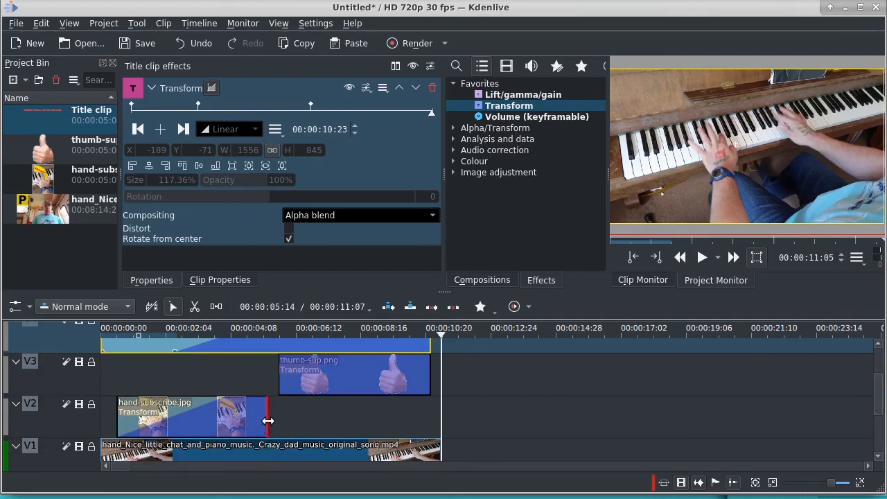
drag(269, 421, 421, 414)
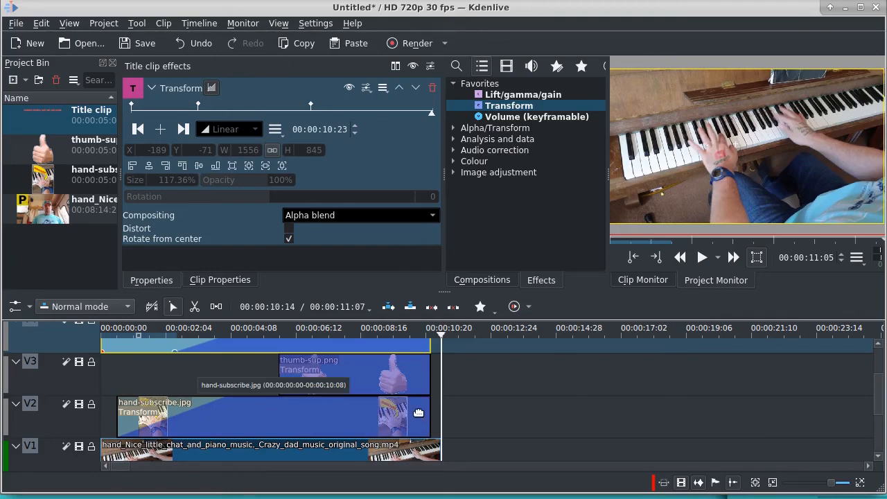
Move the last Transform keyframe of the hand-subscribe.jpg clip to 00:00:10:06 near the clip's end, and play the project from the start
click(383, 414)
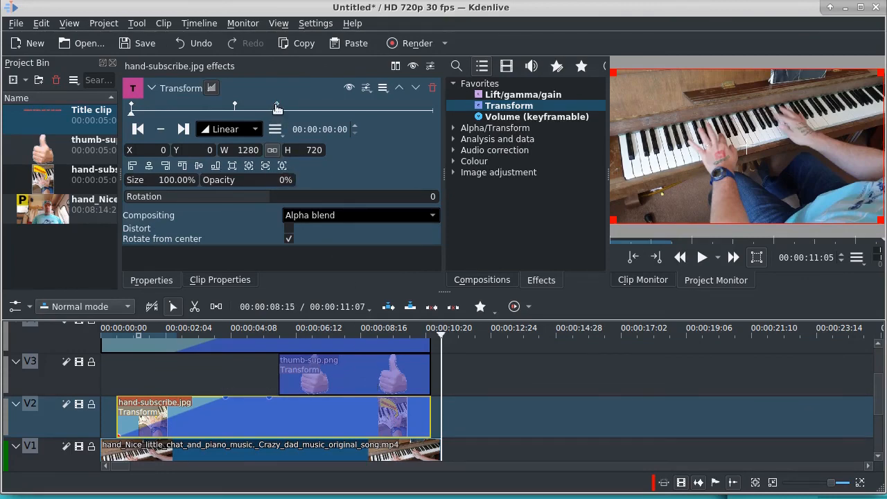
drag(277, 109, 431, 111)
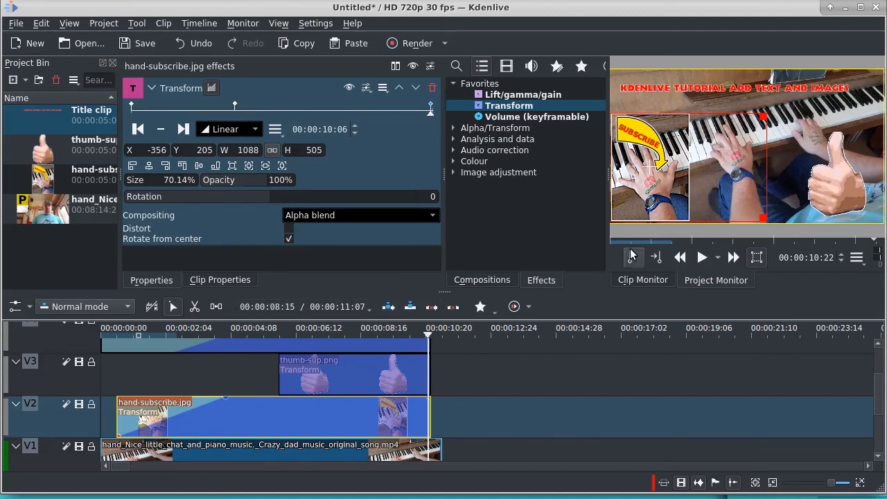
click(106, 326)
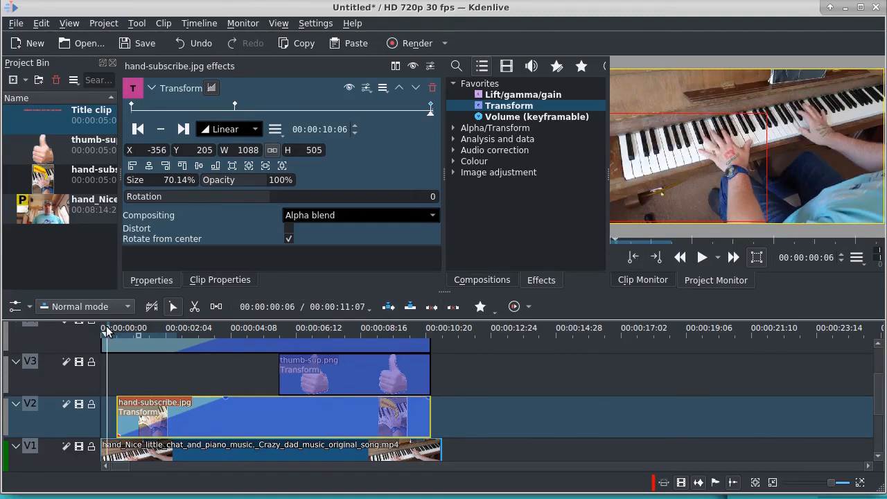
drag(106, 326, 96, 326)
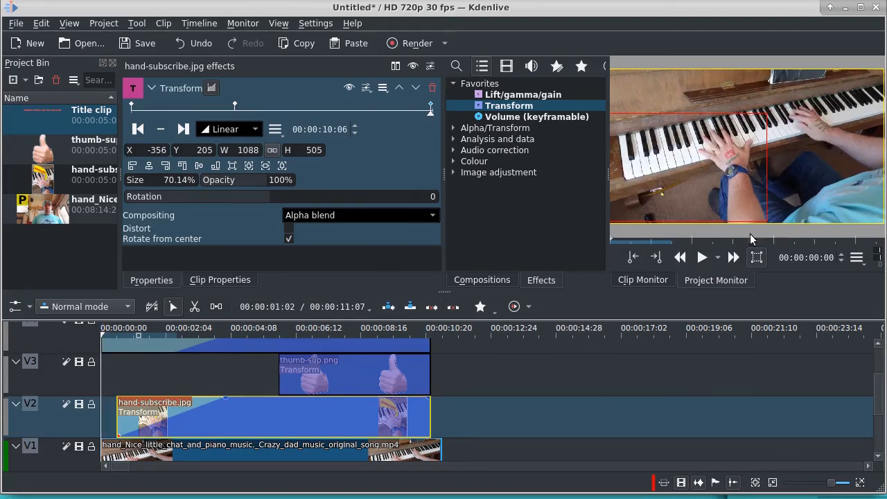
click(700, 257)
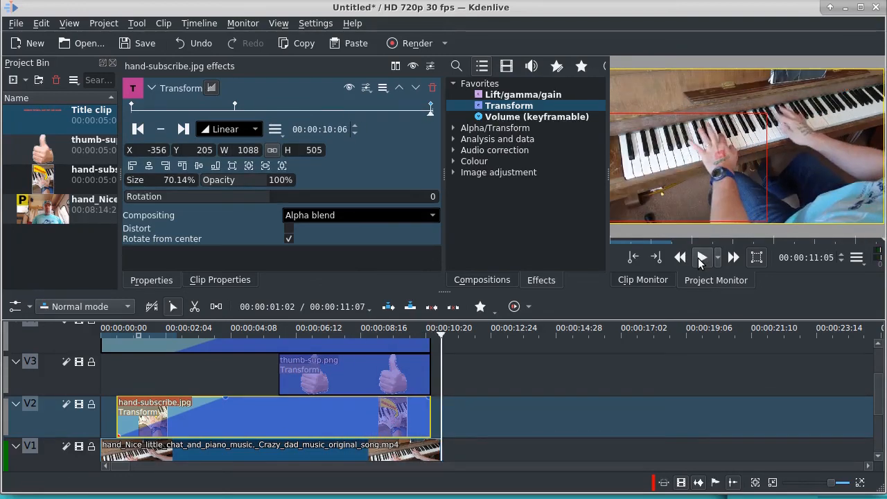
Select the title clip on V4 and position the playhead at 00:00:09:10
drag(879, 375, 872, 350)
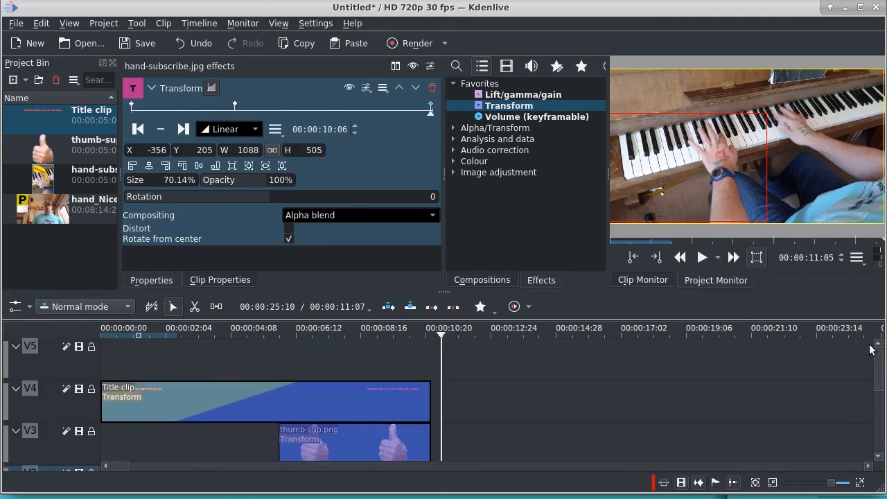
click(324, 401)
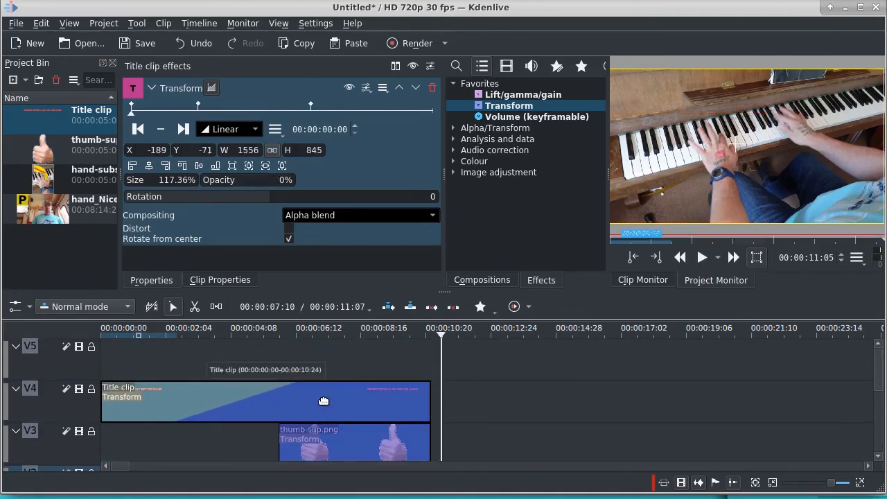
click(324, 401)
click(385, 332)
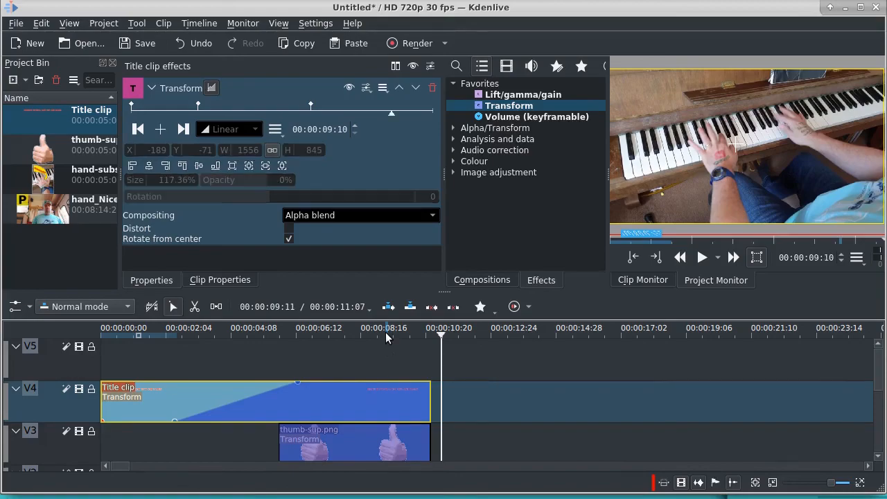